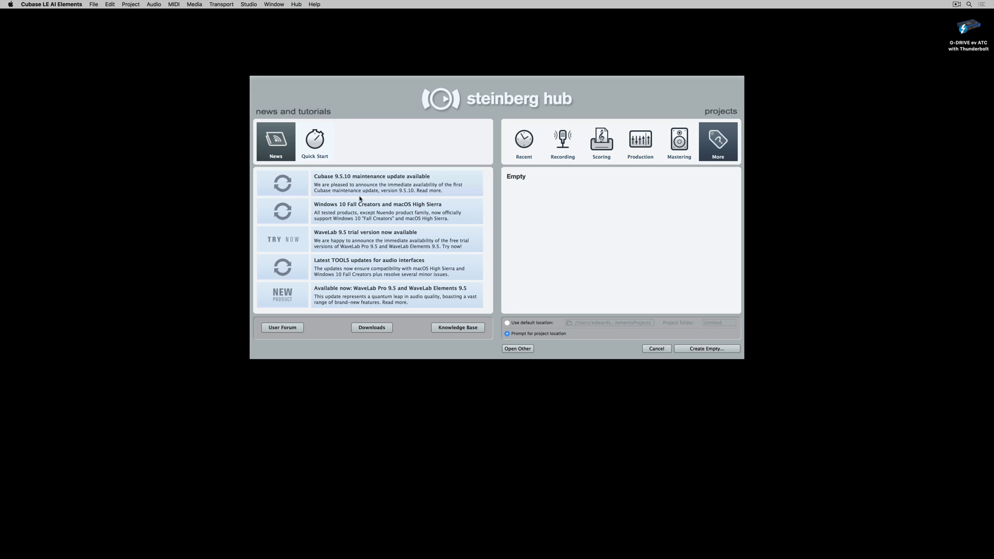
# - Look at the Hub's quick start videos and news, then open the online Knowledge Base
pyautogui.click(315, 141)
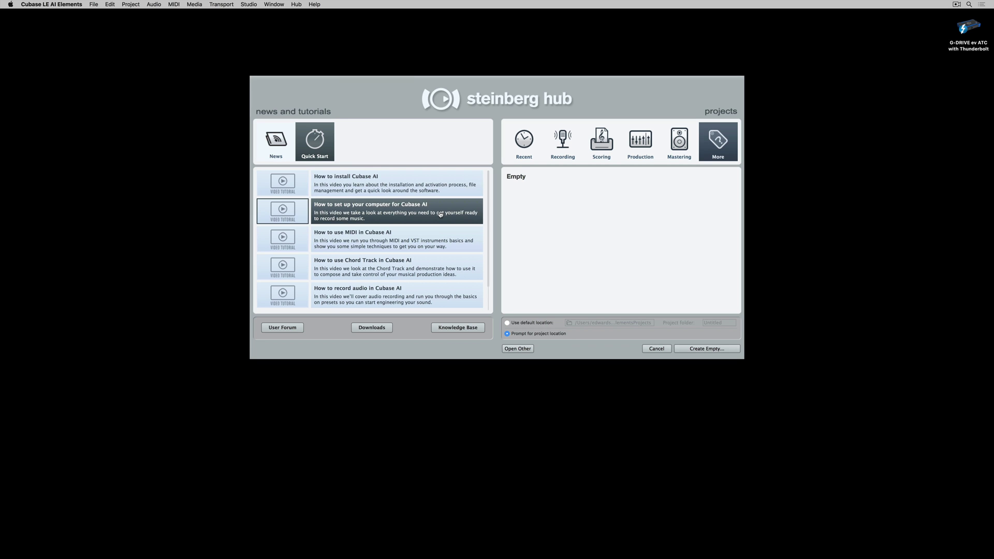
pyautogui.click(278, 144)
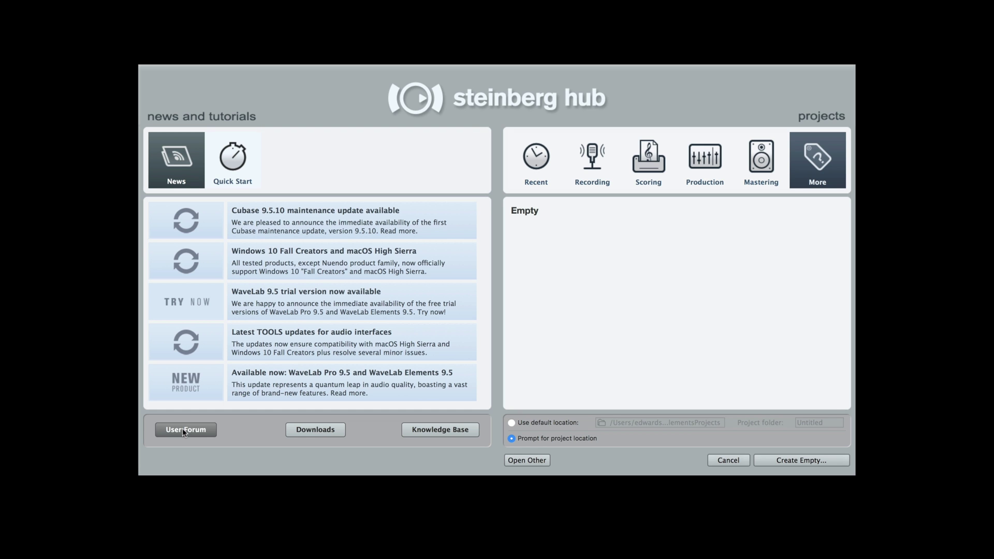
pyautogui.click(448, 430)
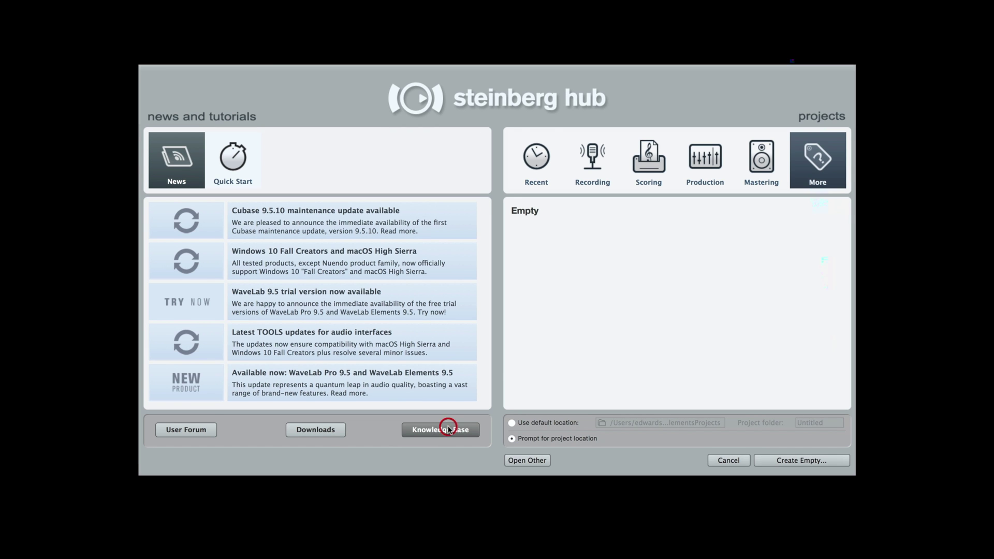
# - List the Recording templates, then the Production project templates in the Hub
pyautogui.scroll(-3, 435, 323)
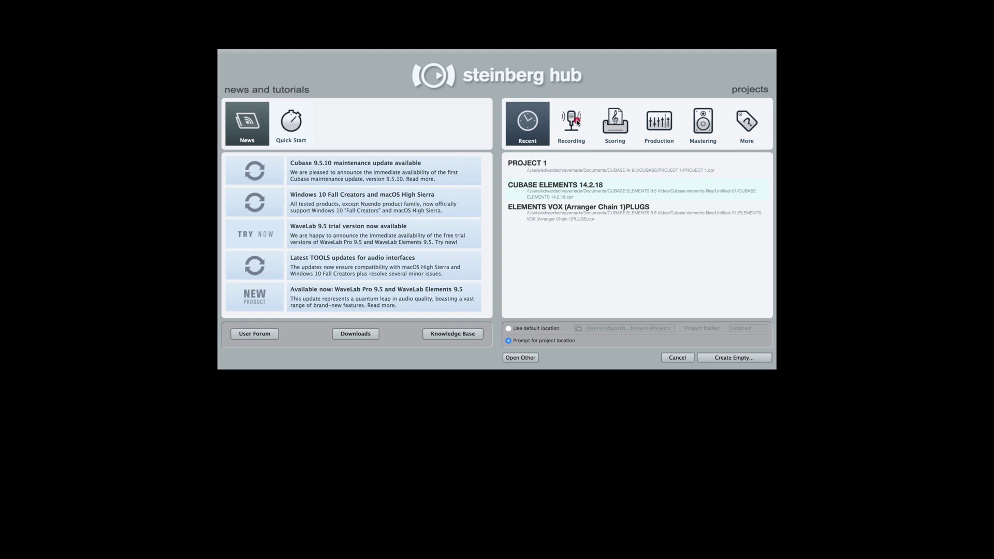
pyautogui.click(577, 123)
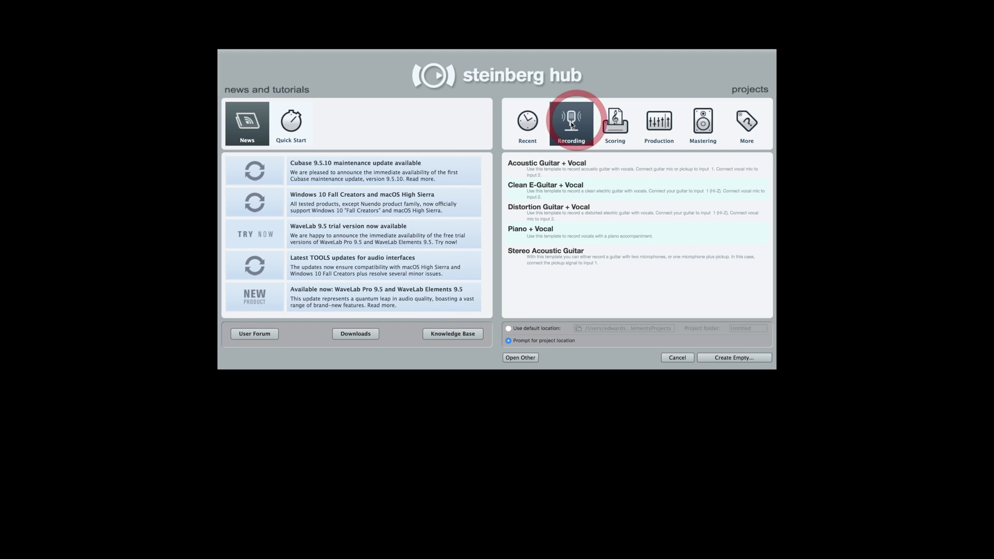
pyautogui.click(671, 131)
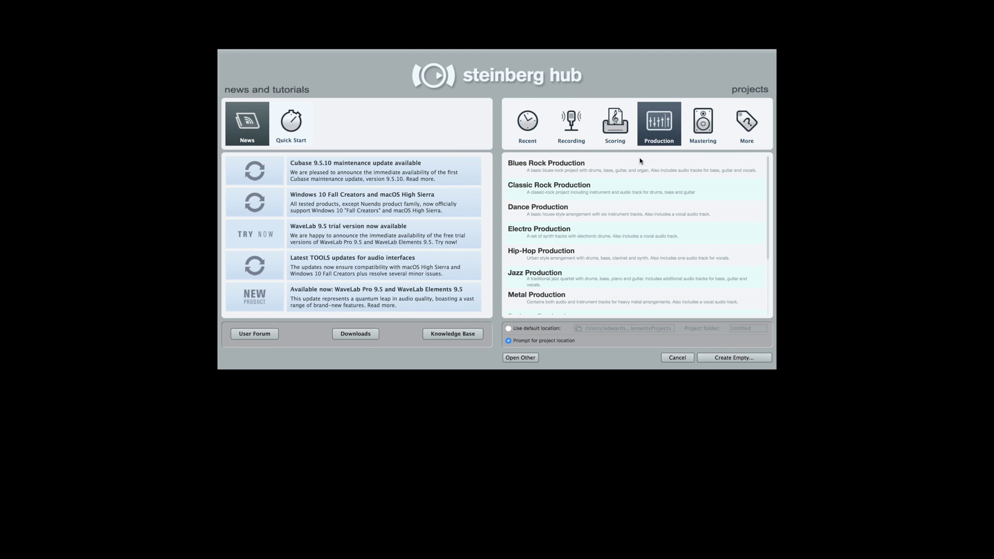
# - Create the Hip-Hop Production project and move the Clavinet and Lead instrument panels apart
pyautogui.doubleClick(548, 252)
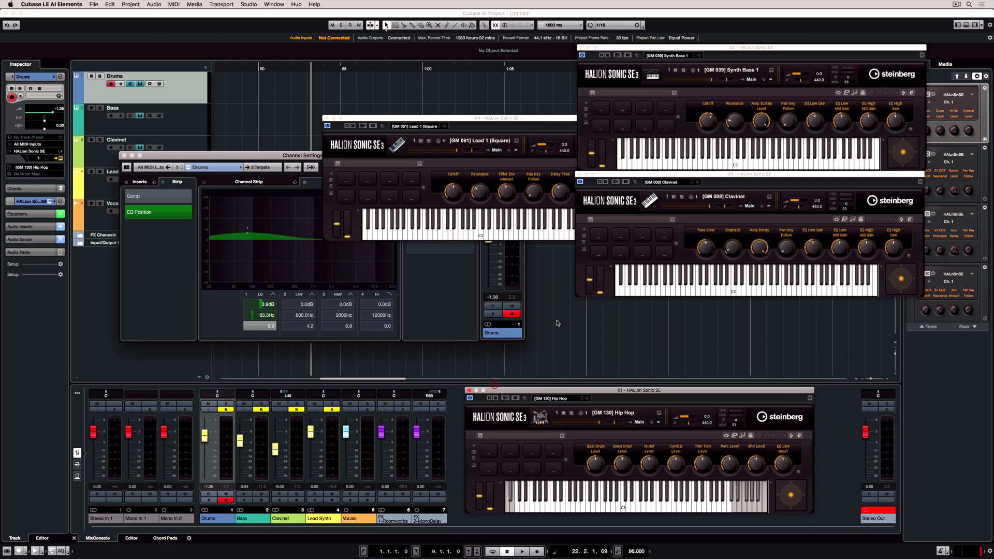
pyautogui.moveTo(650, 174); pyautogui.dragTo(607, 246)
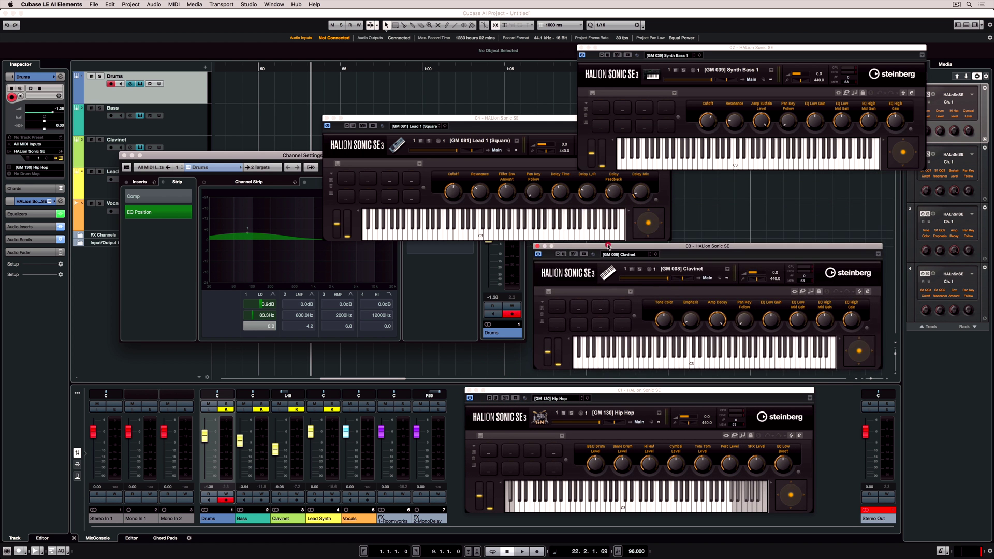
pyautogui.moveTo(511, 121); pyautogui.dragTo(395, 45)
# - Move the Channel Settings, vocal dynamics, delay and Clavinet distortion windows out of the way
pyautogui.moveTo(178, 159); pyautogui.dragTo(127, 185)
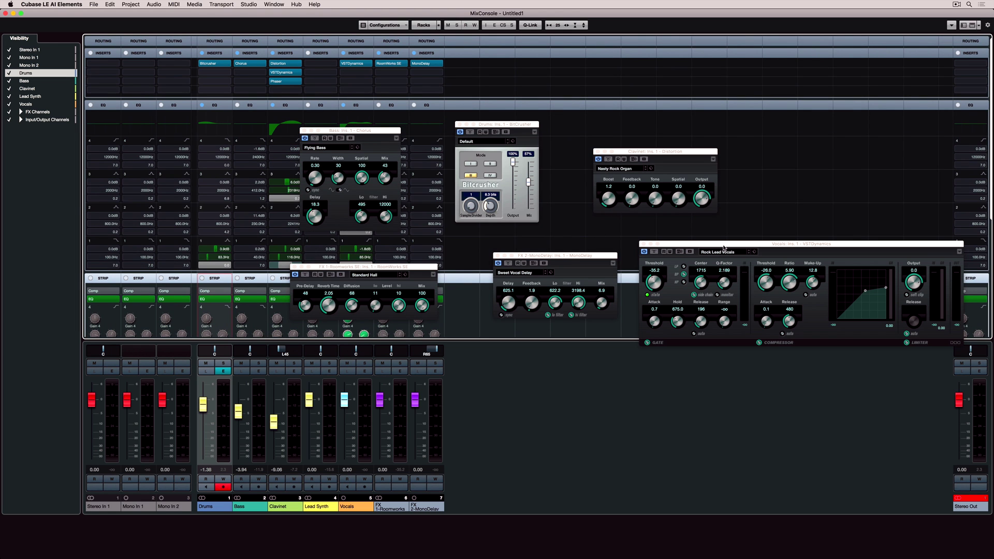
pyautogui.moveTo(724, 248); pyautogui.dragTo(559, 382)
pyautogui.moveTo(550, 256); pyautogui.dragTo(845, 303)
pyautogui.moveTo(672, 153); pyautogui.dragTo(848, 225)
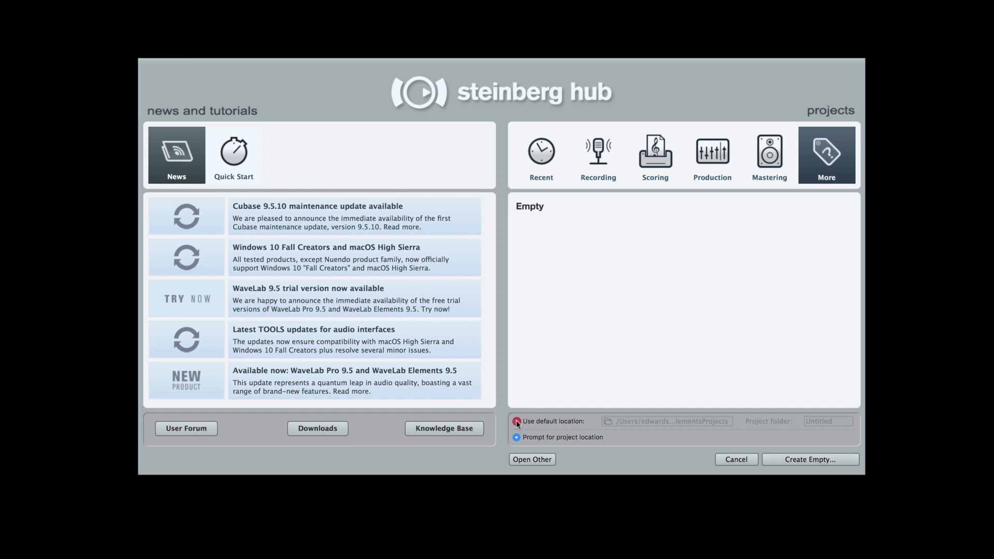
# - Set new projects to the default location, cancelling the choice of a different folder
pyautogui.click(517, 422)
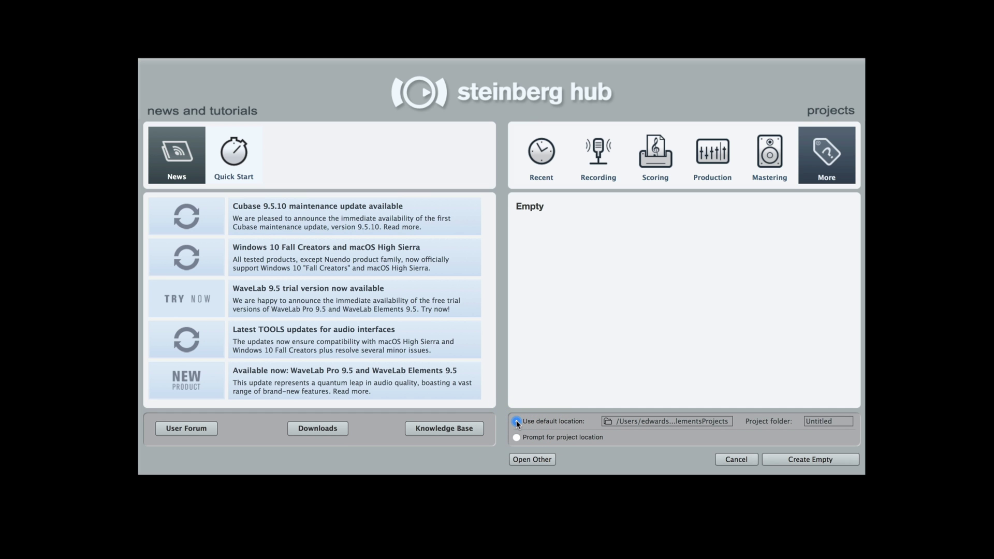
pyautogui.click(640, 420)
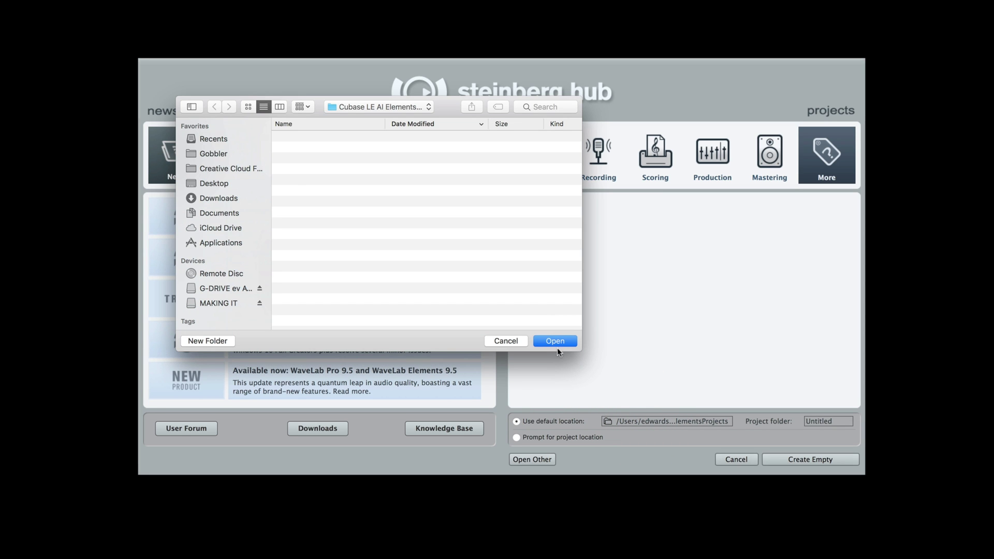
pyautogui.click(518, 341)
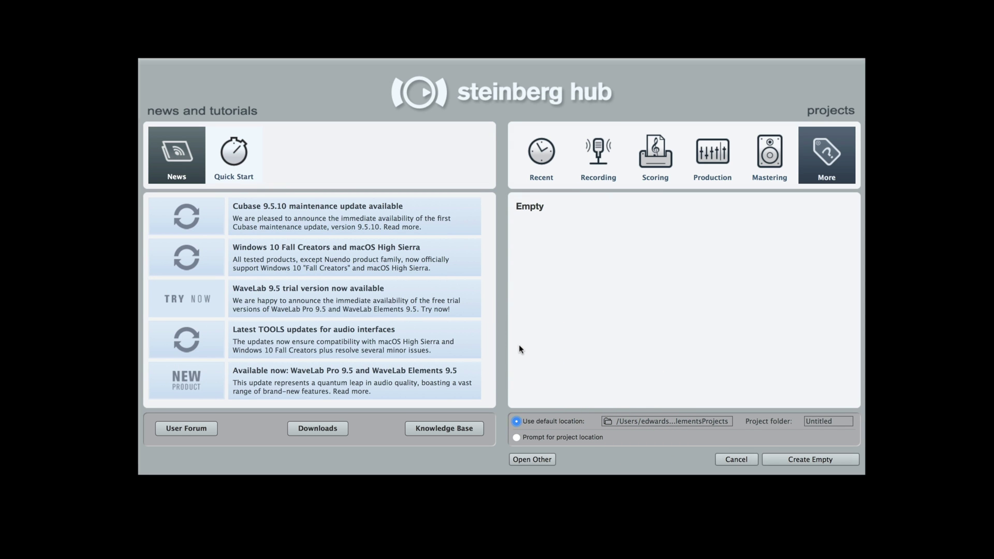
# - Switch to Prompt for project location and create an empty project in the confirmed folder
pyautogui.click(517, 438)
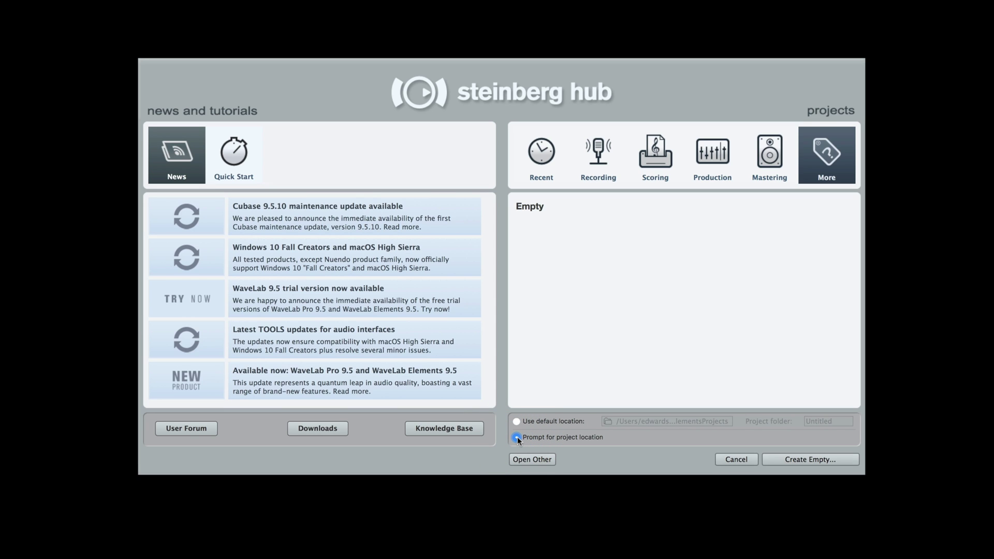
pyautogui.click(795, 460)
pyautogui.click(626, 271)
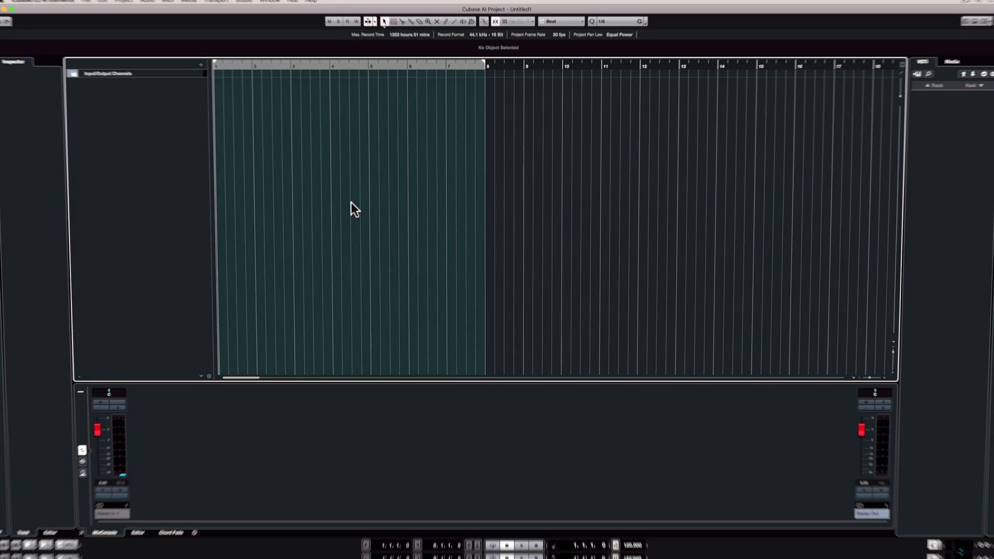
# - Save the empty project as 'IDE' and open the Help menu search
pyautogui.click(94, 5)
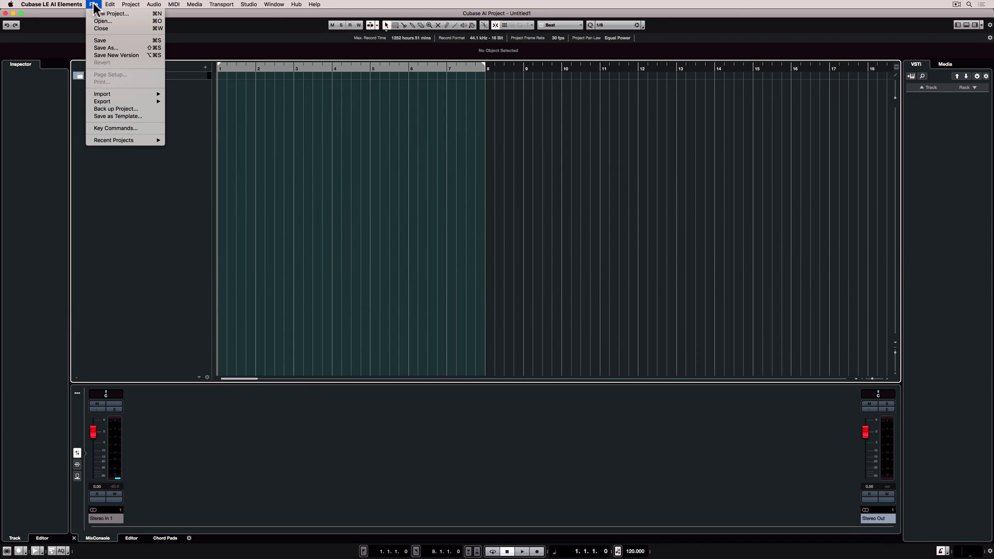
pyautogui.click(112, 47)
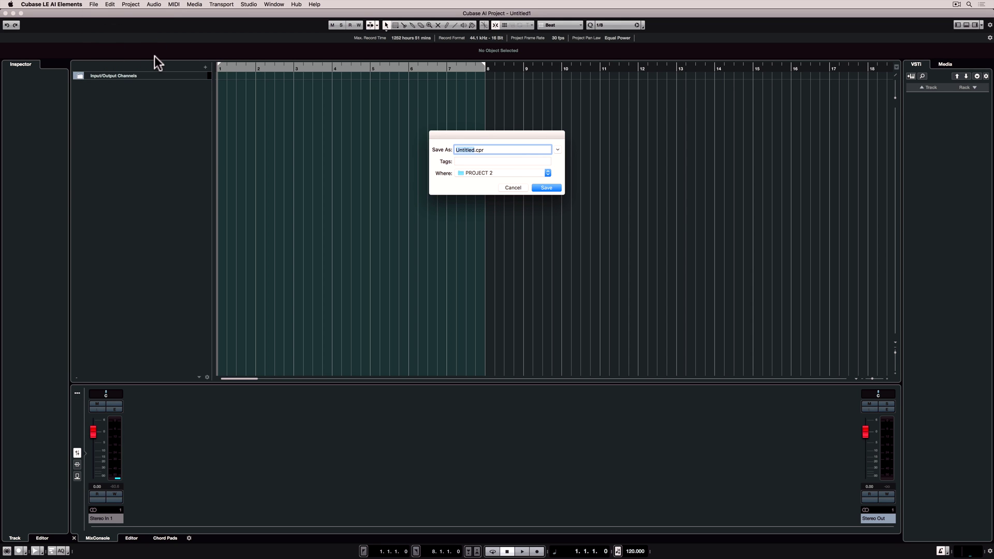
pyautogui.write('IDEA')
pyautogui.press('Return')
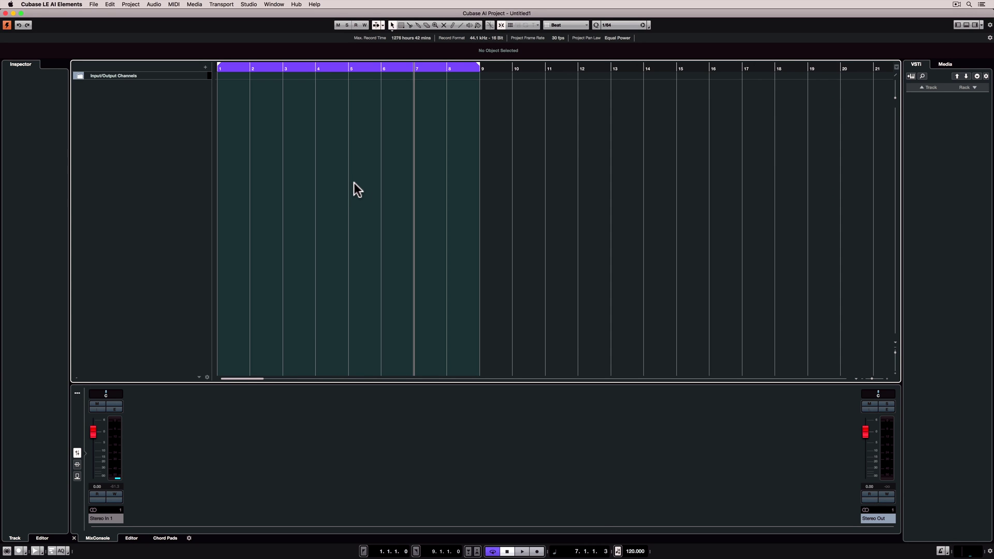
pyautogui.click(314, 5)
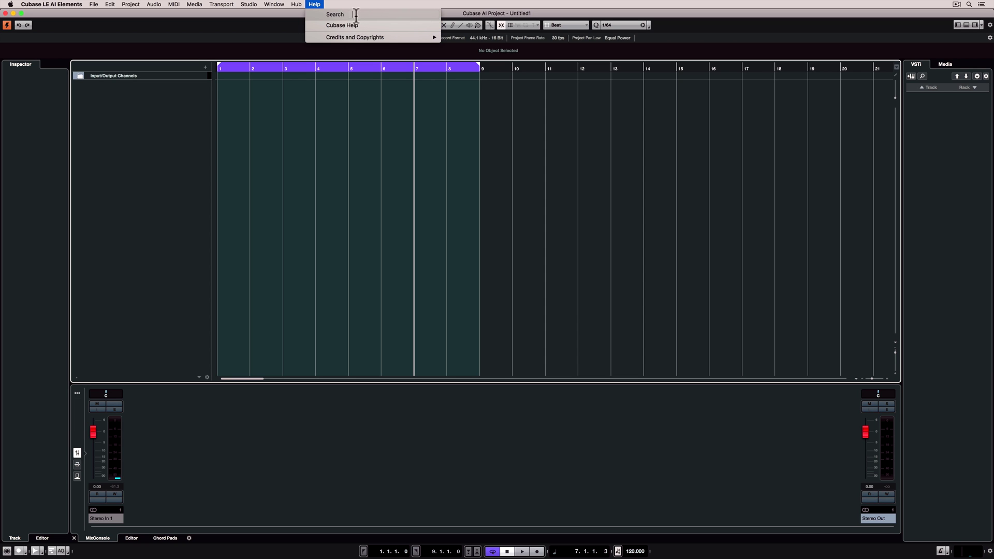
# - Search Help for 'add' to find Add Track > MIDI..., clear the search, then type 'te'
pyautogui.write('add')
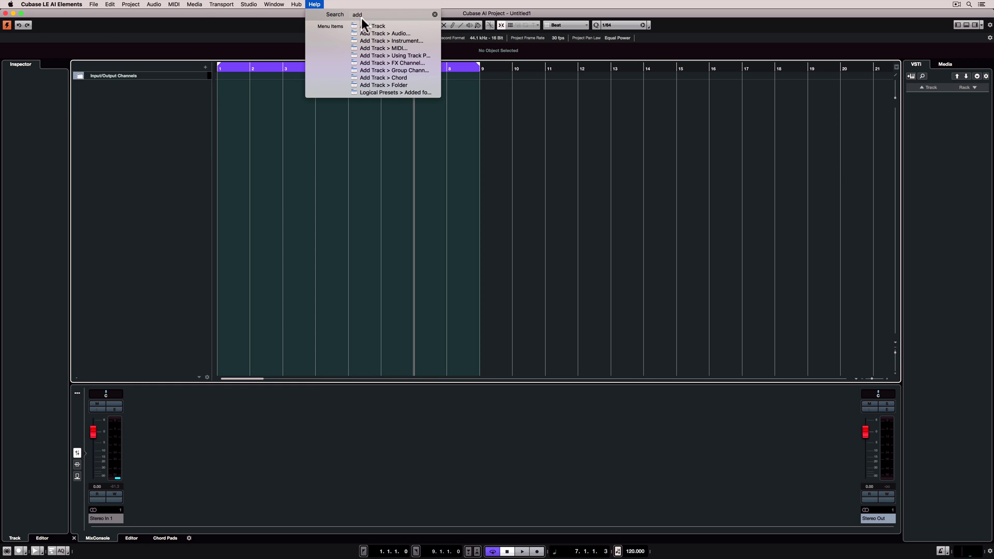
pyautogui.moveTo(366, 31)
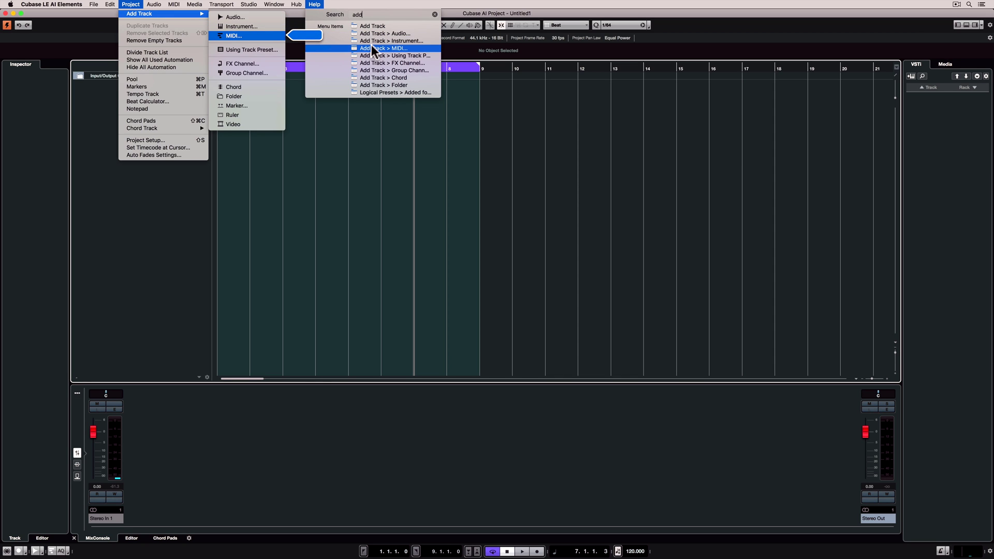
pyautogui.press('Escape')
pyautogui.write('te')
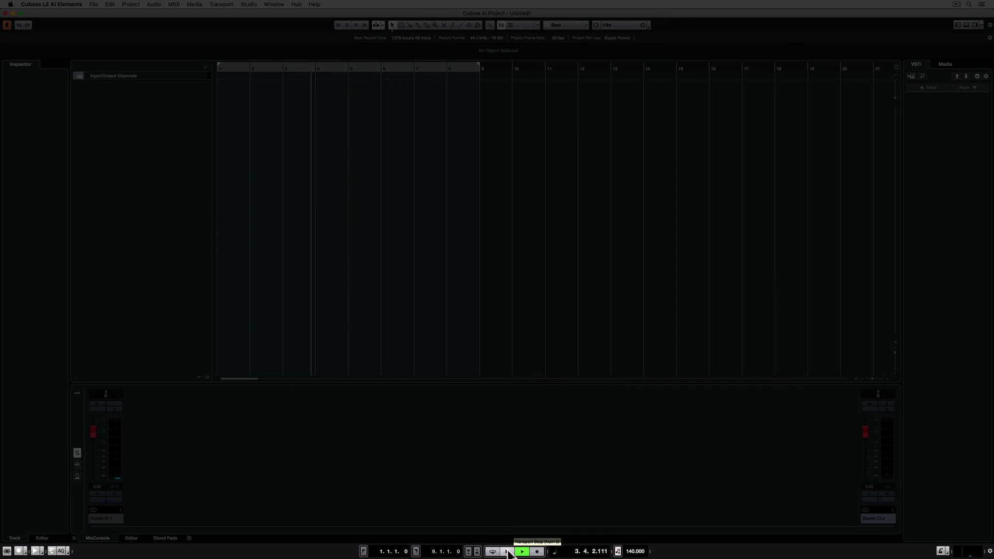
# - Cycle over bars 1–9, start playback and recording, and turn on the metronome click
pyautogui.click(493, 552)
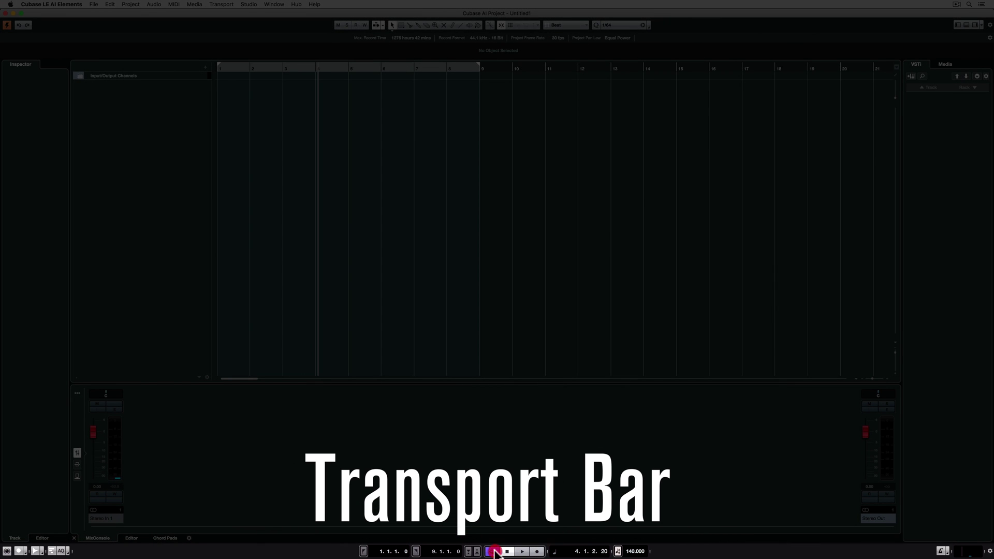
pyautogui.click(523, 552)
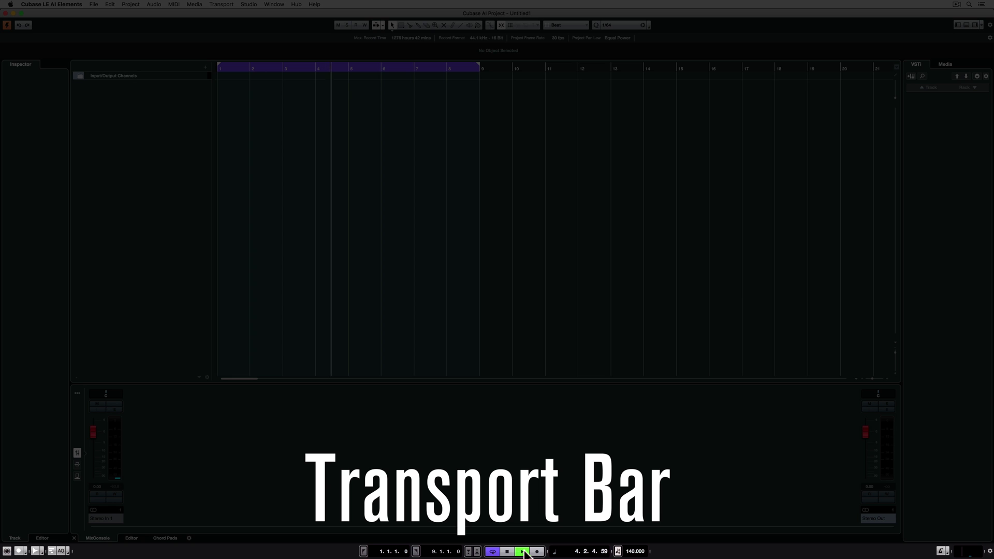
pyautogui.click(539, 552)
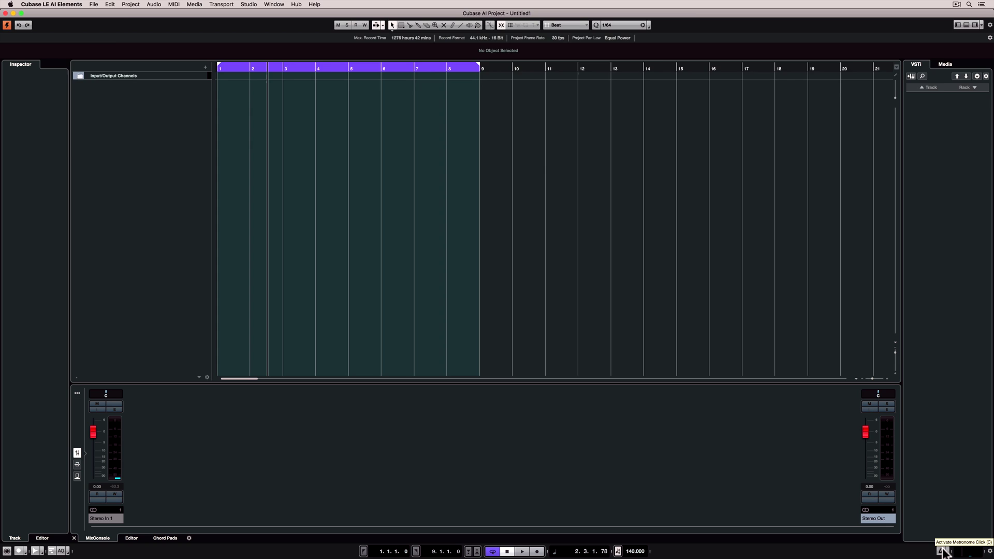
pyautogui.press('c')
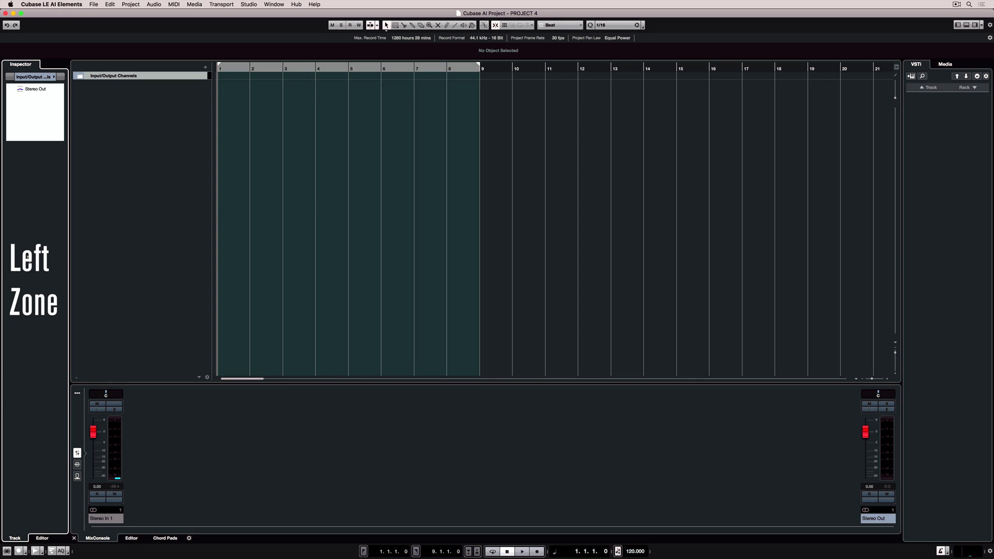
pyautogui.click(385, 439)
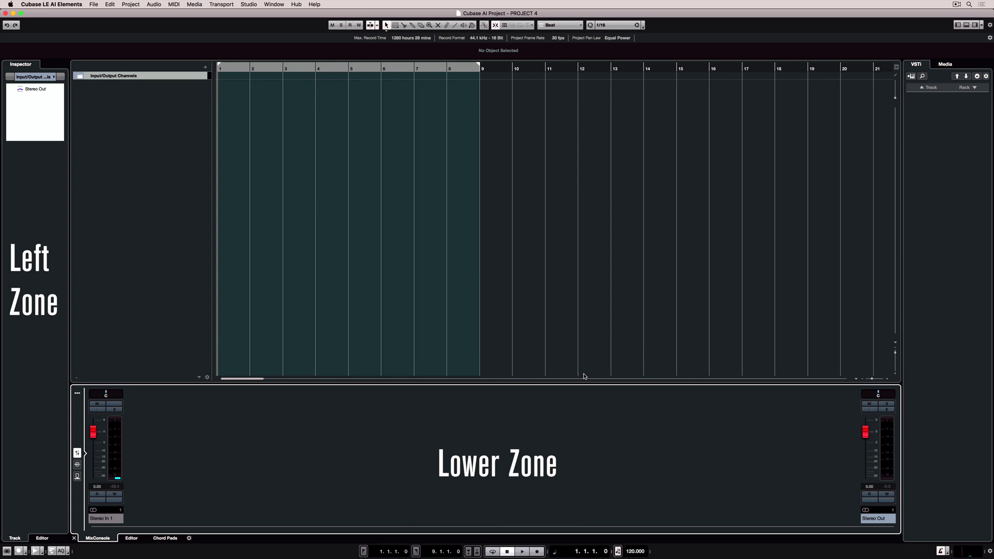
pyautogui.click(724, 281)
pyautogui.click(932, 198)
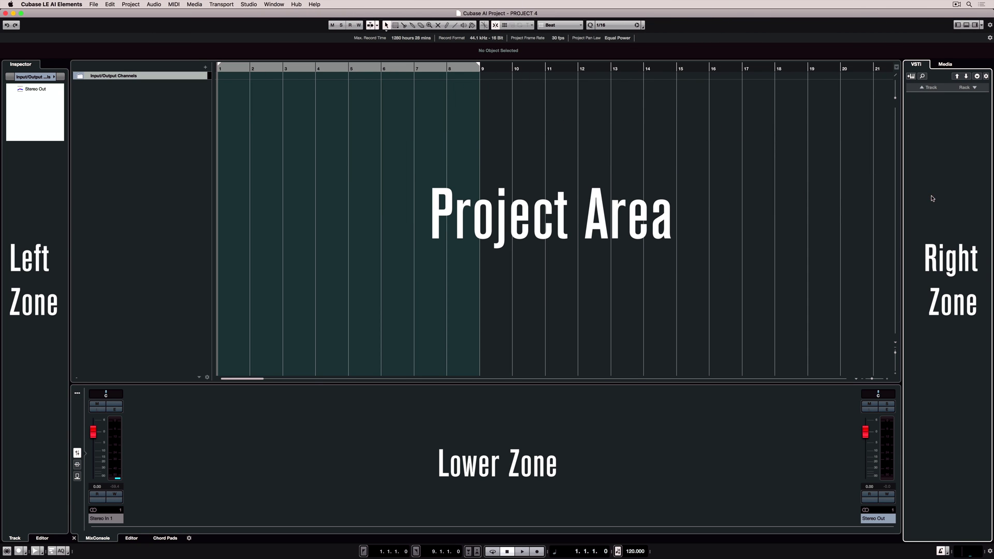
pyautogui.click(974, 24)
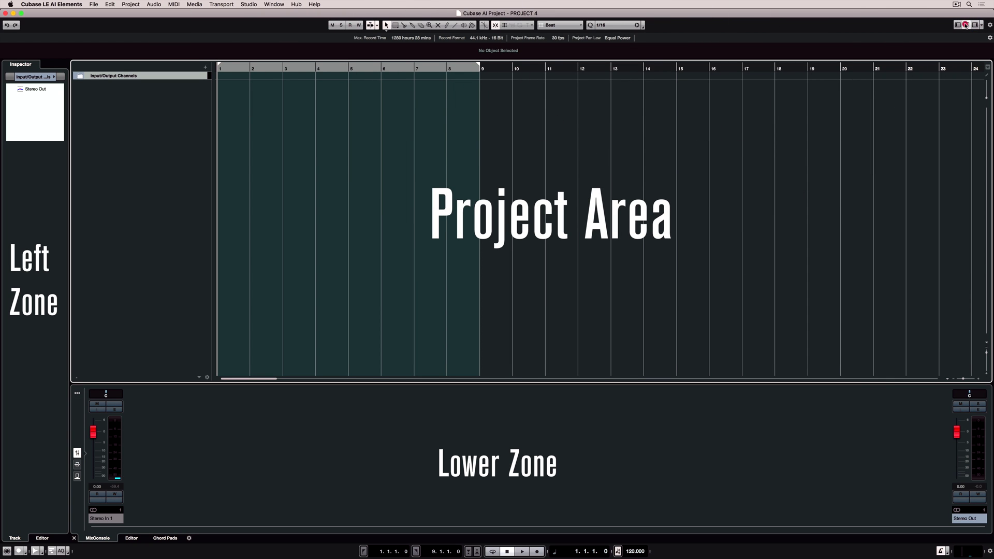
pyautogui.click(966, 25)
pyautogui.click(958, 25)
pyautogui.click(957, 25)
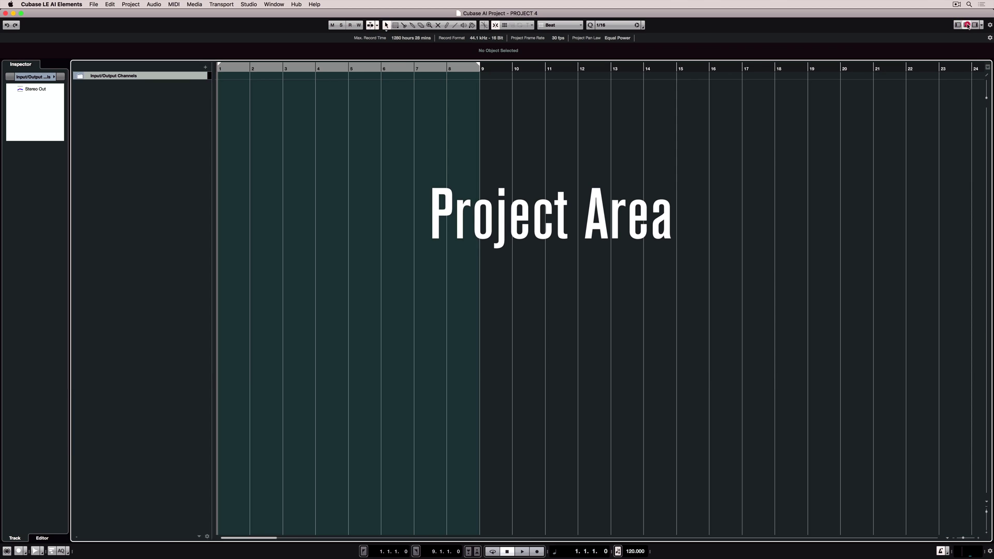
pyautogui.click(967, 25)
pyautogui.click(975, 24)
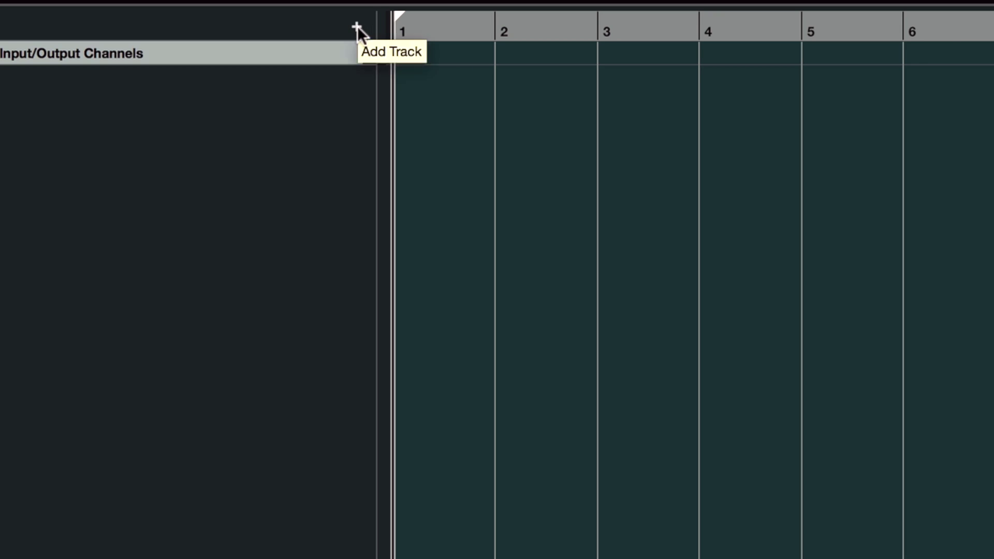
# - Add an instrument track using Steinberg > Drum > Groove Agent SE
pyautogui.click(205, 68)
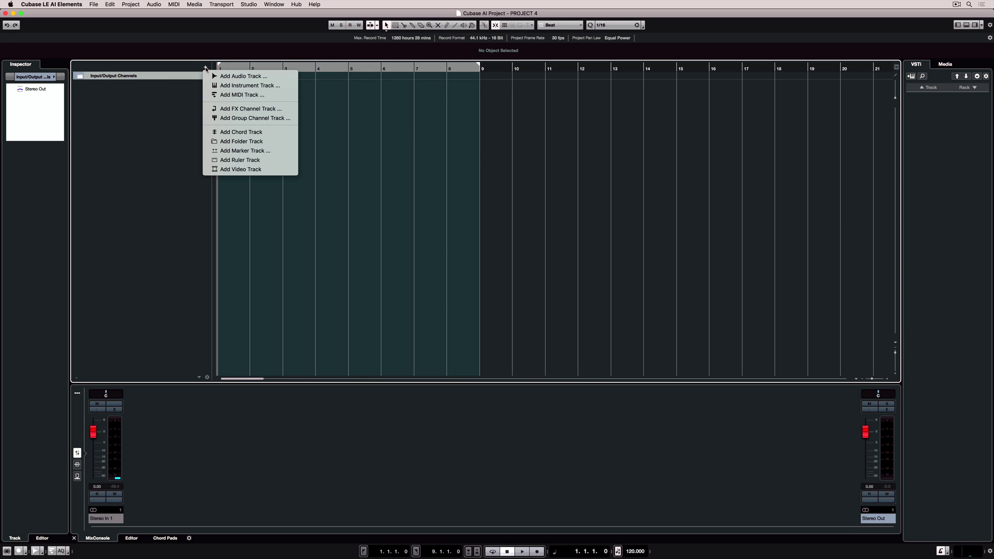
pyautogui.click(229, 86)
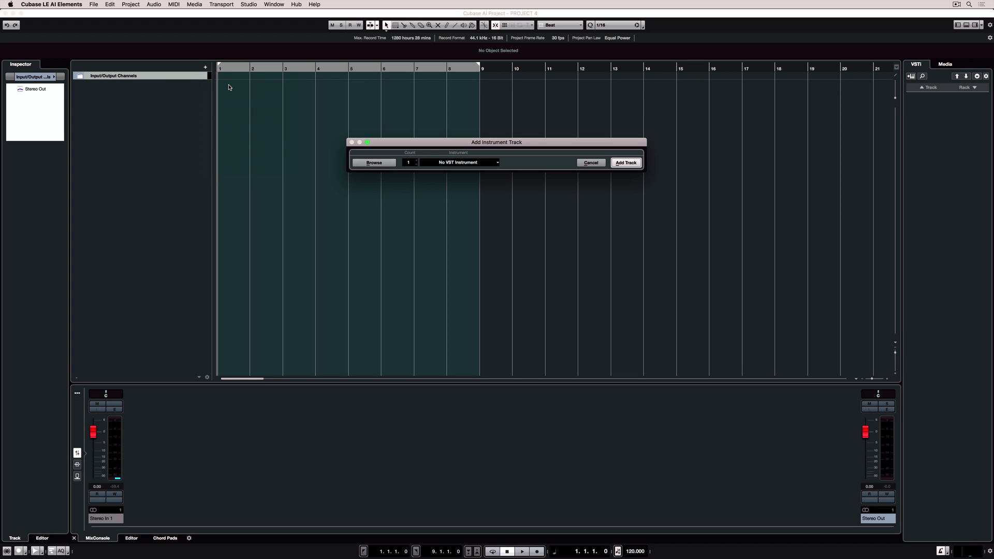
pyautogui.click(458, 163)
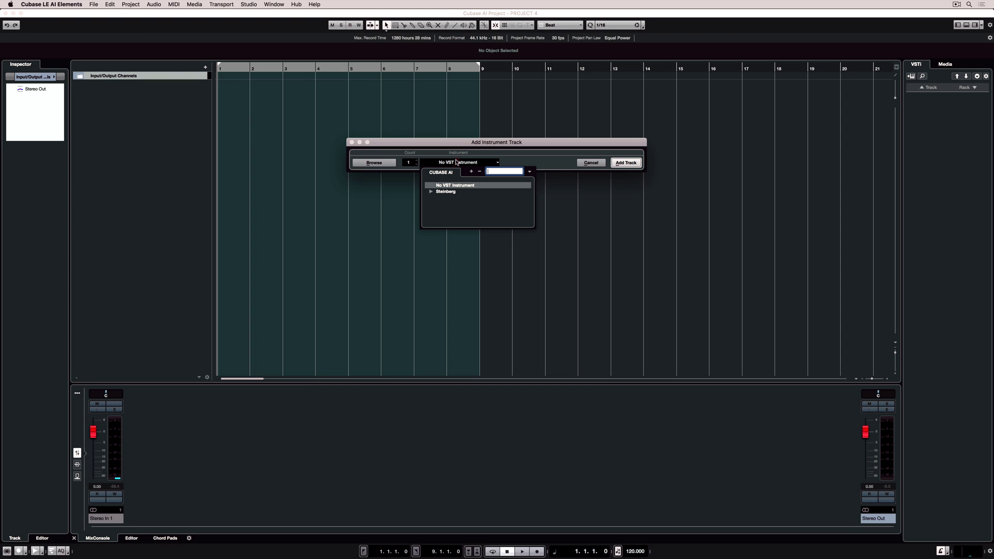
pyautogui.click(430, 192)
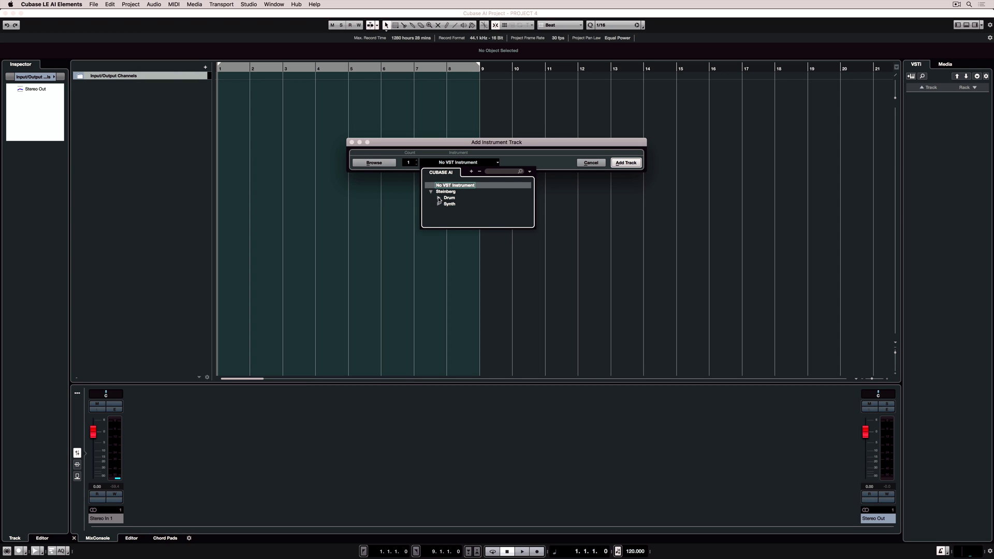
pyautogui.click(438, 198)
pyautogui.click(469, 204)
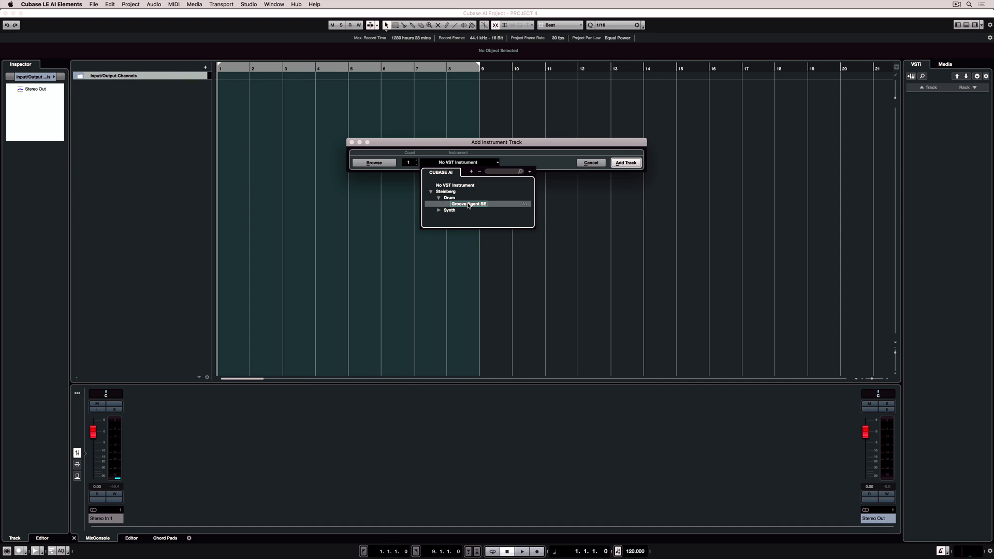
pyautogui.click(469, 204)
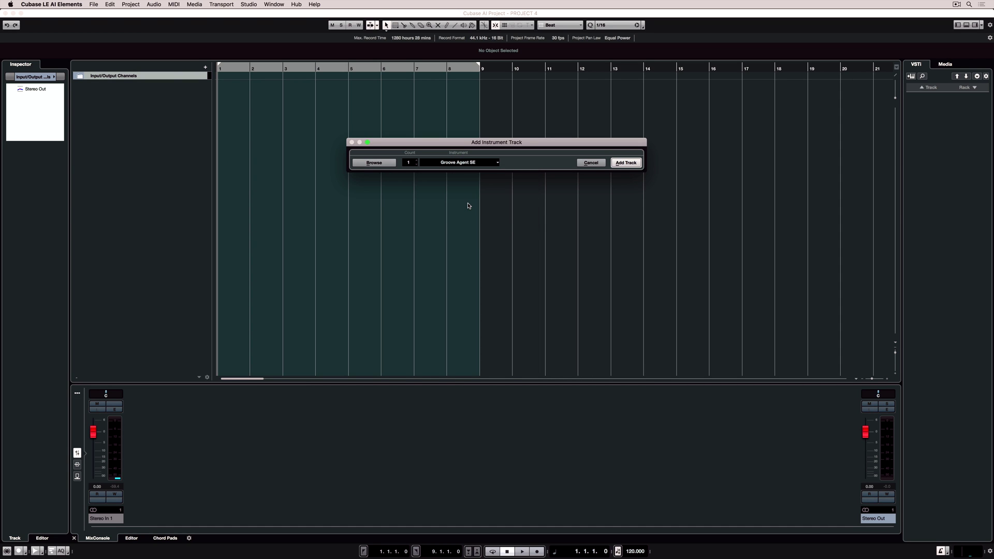
pyautogui.click(625, 163)
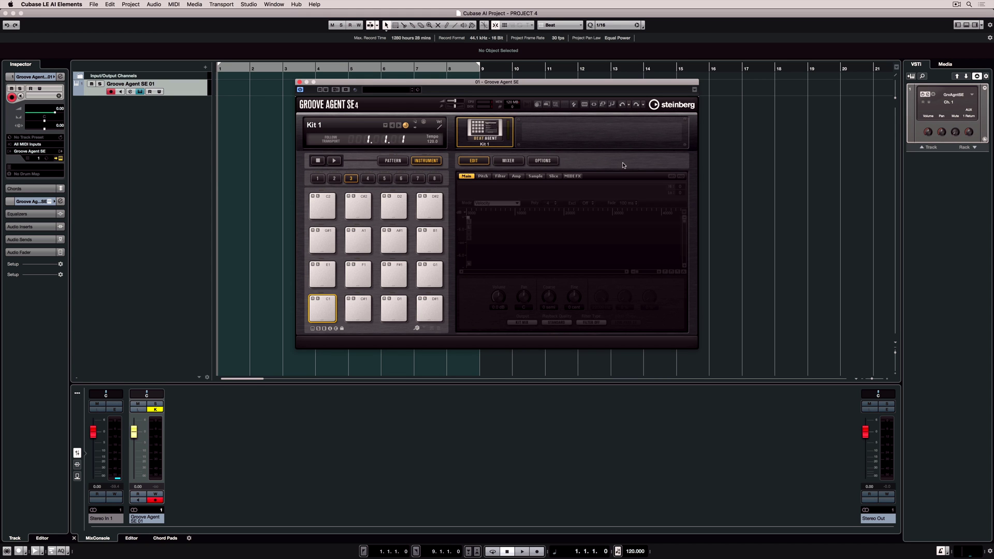
# - Audition the C1 and C#1 pads, then load Hip Hop Kit 01 with its patterns
pyautogui.click(323, 309)
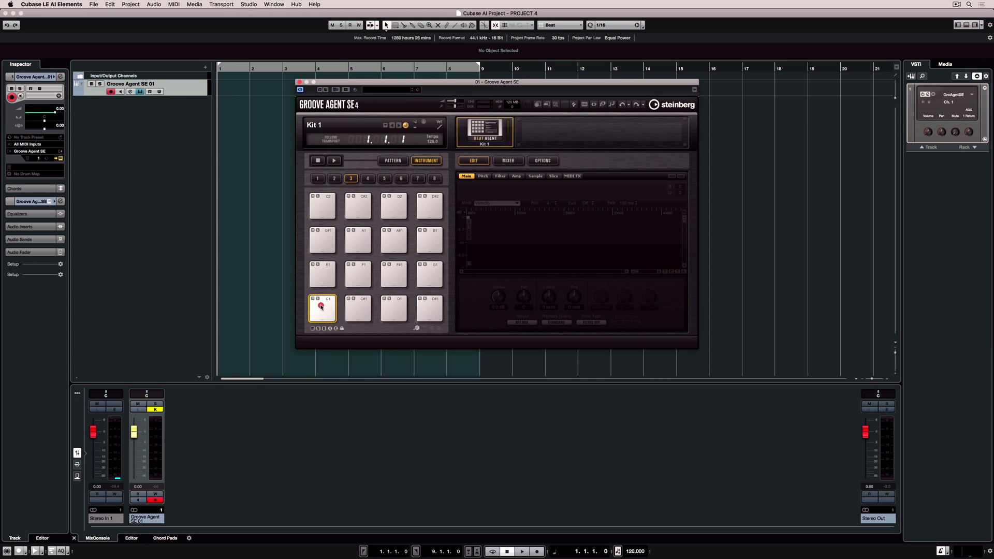
pyautogui.click(355, 311)
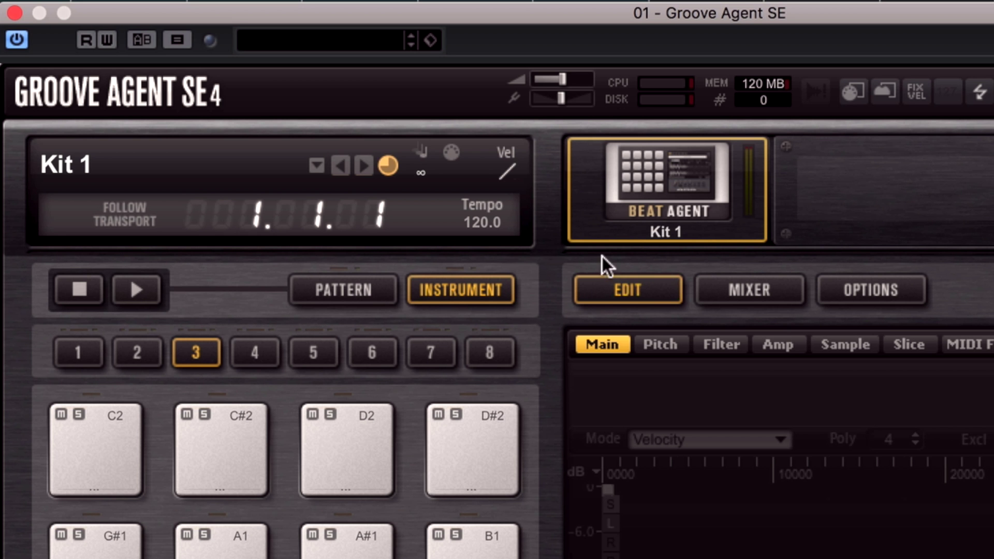
pyautogui.rightClick(639, 200)
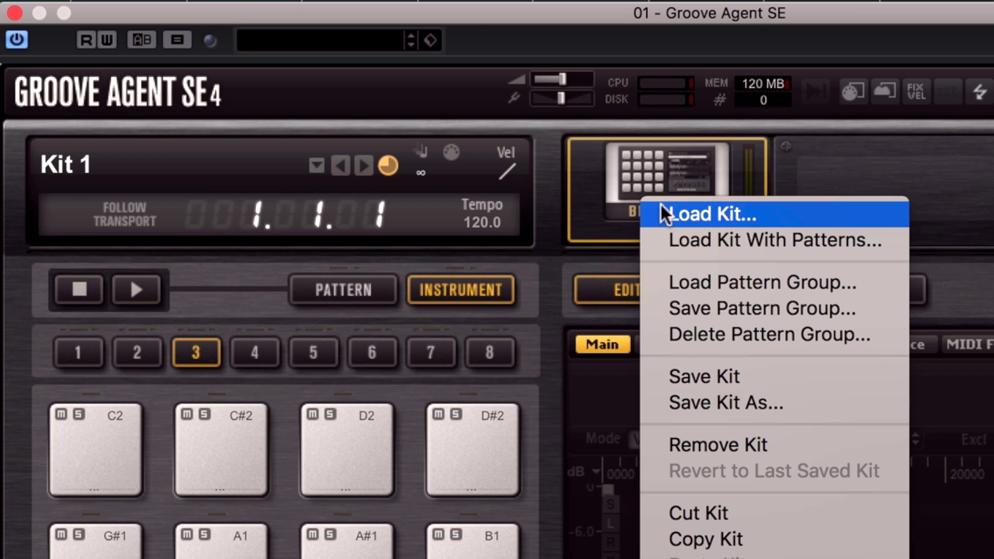
pyautogui.click(692, 236)
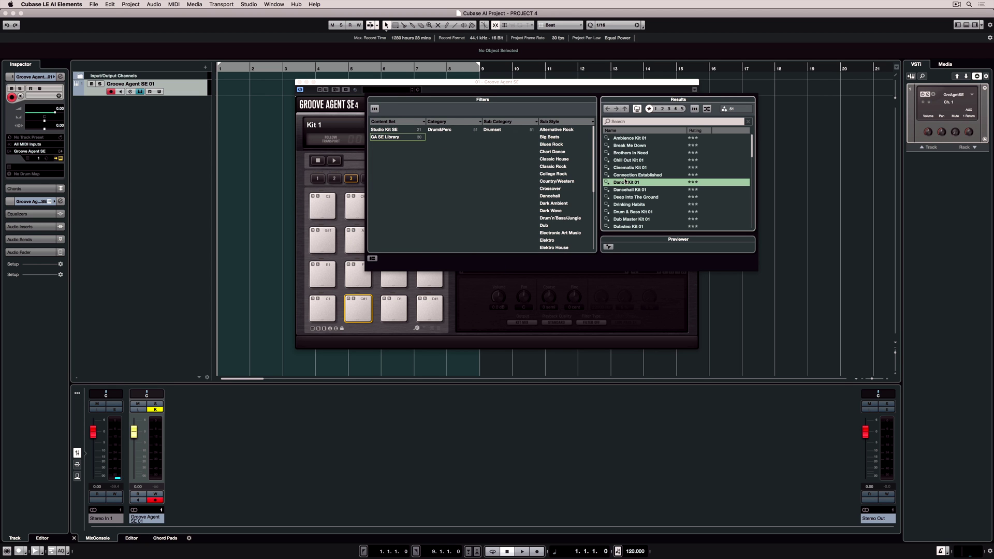
pyautogui.scroll(-5, 625, 181)
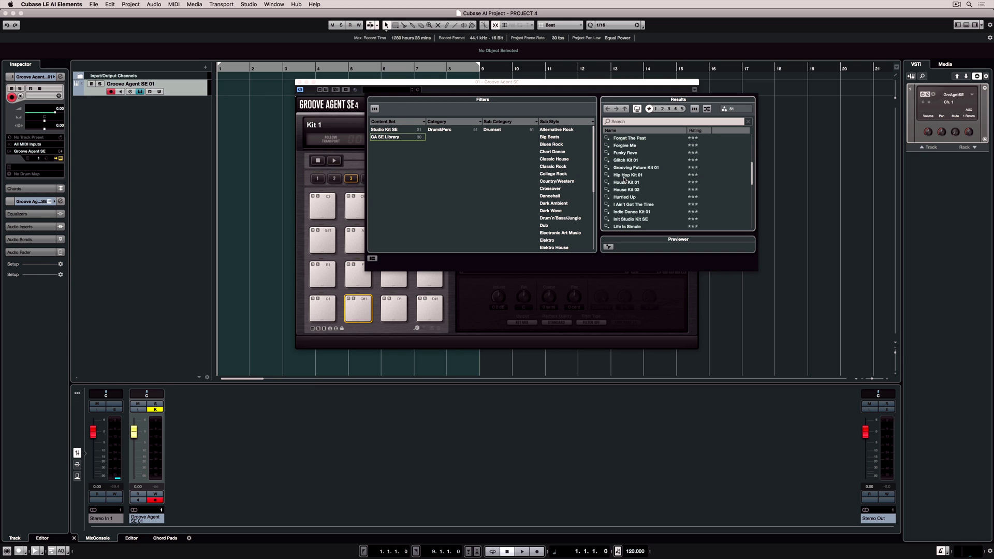
pyautogui.doubleClick(623, 176)
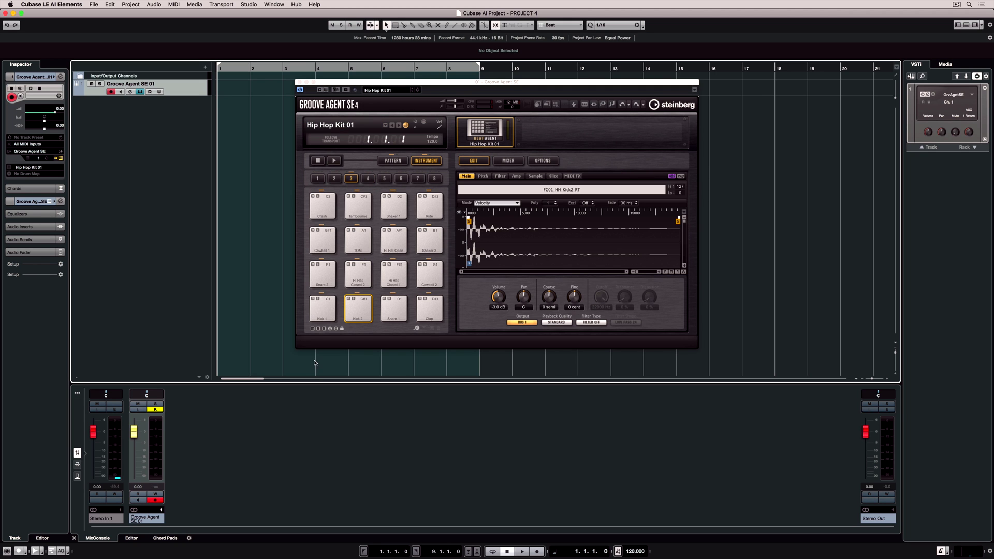
# - Audition Kick 1 and Kick 2, play the Groove 1 pattern, and close Groove Agent SE
pyautogui.click(318, 305)
pyautogui.click(354, 308)
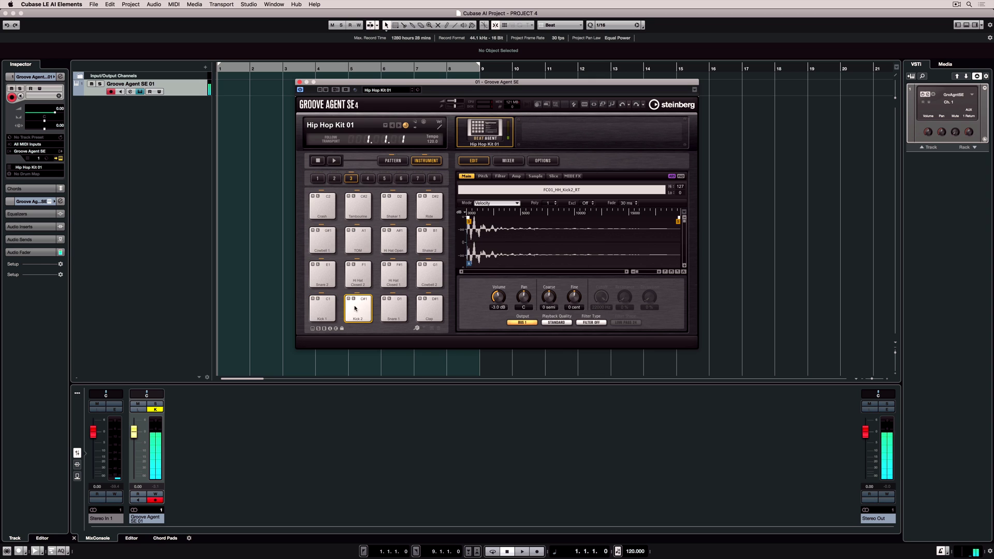
pyautogui.click(395, 162)
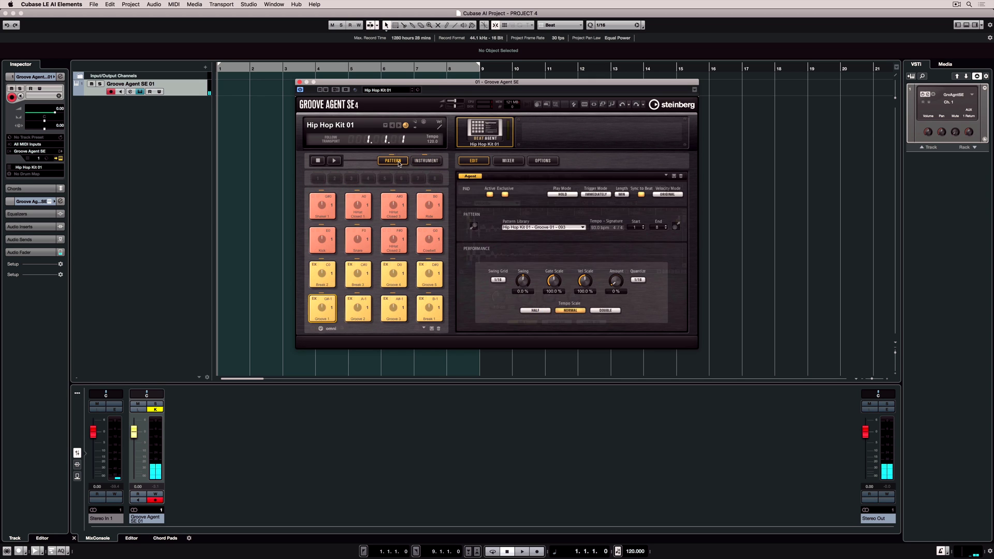
pyautogui.click(325, 303)
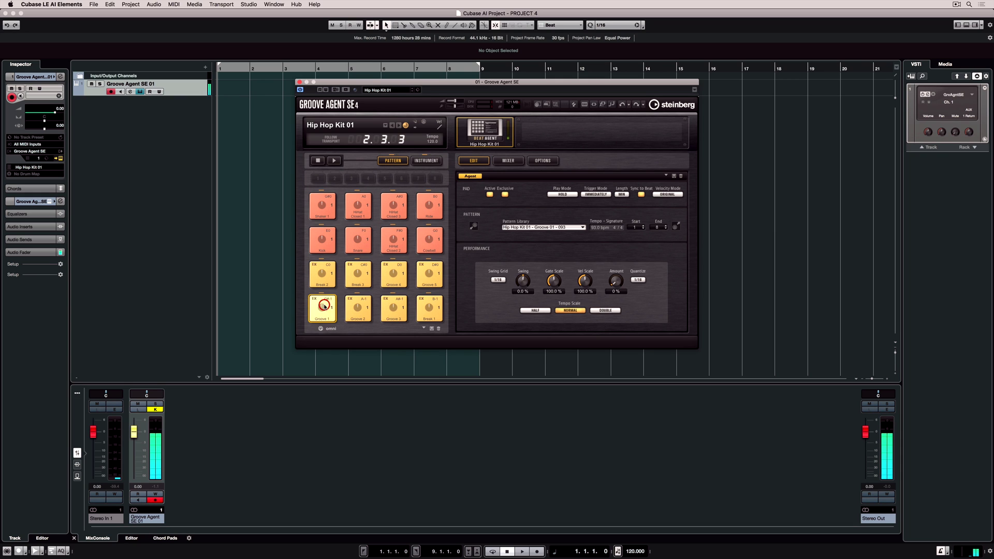
pyautogui.click(299, 82)
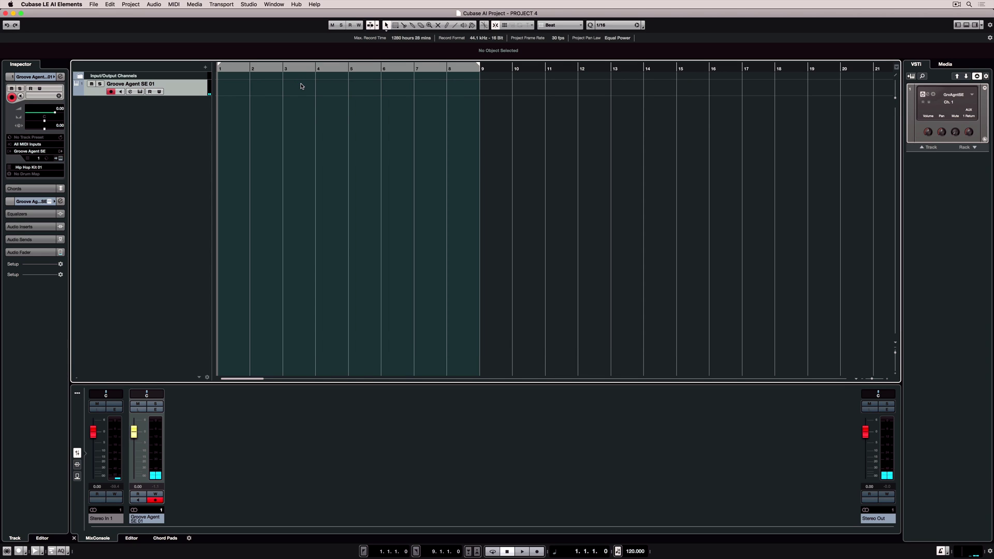
# - Start another instrument track from the VSTi rack, browsing Steinberg's Synth instruments
pyautogui.click(930, 171)
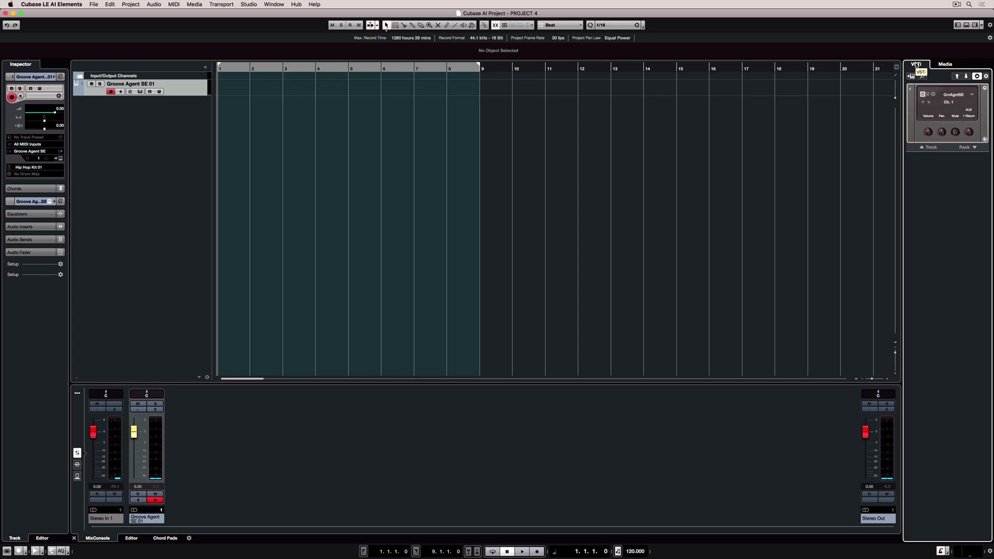
pyautogui.click(945, 65)
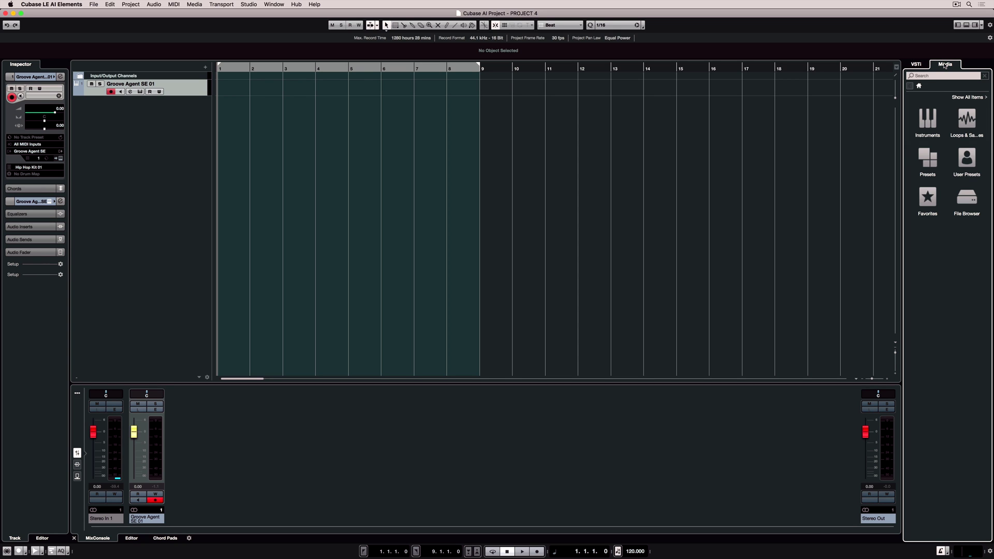
pyautogui.click(917, 64)
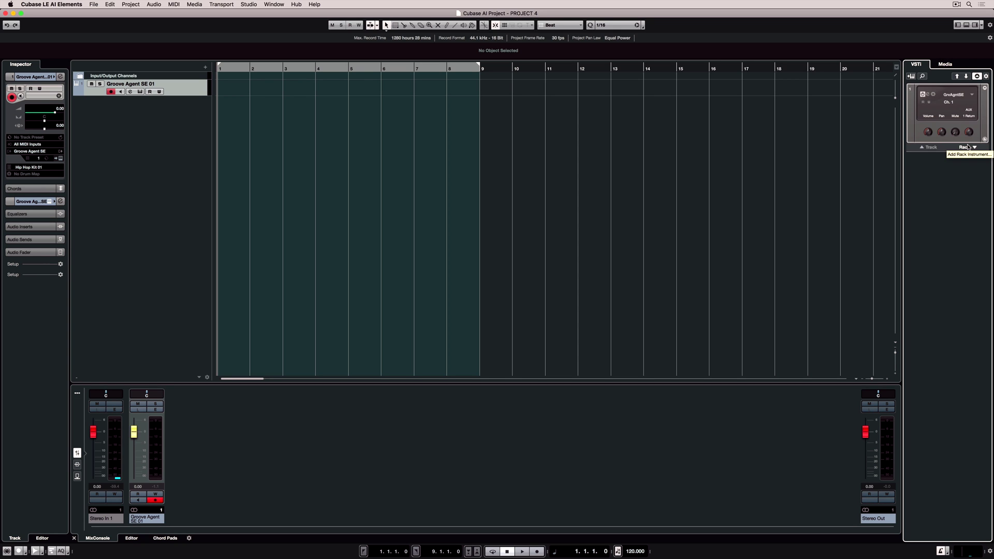
pyautogui.click(930, 148)
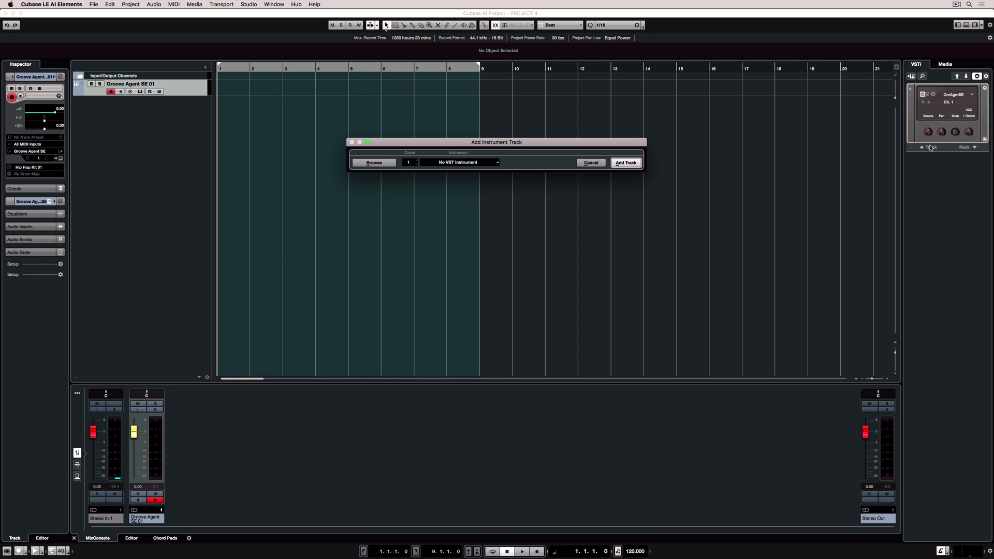
pyautogui.click(464, 163)
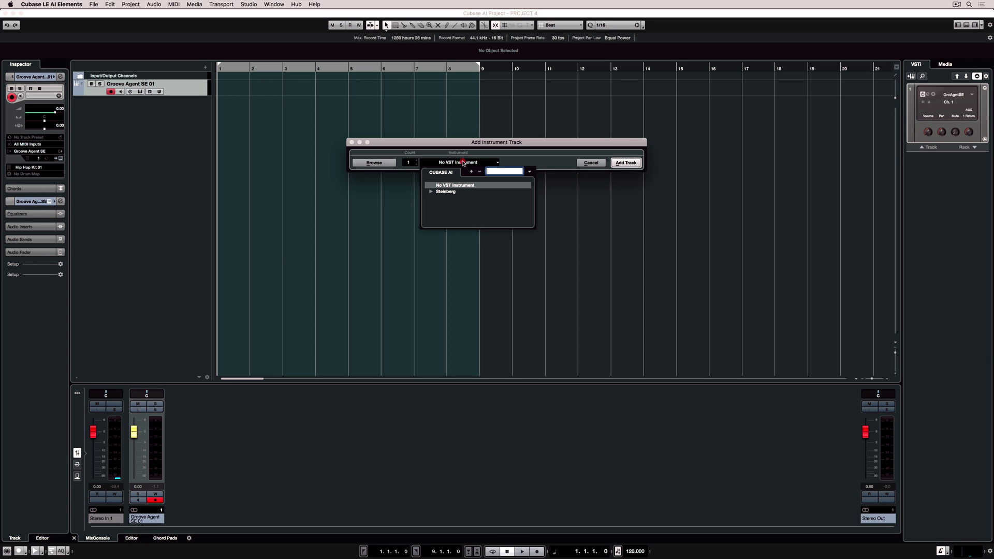
pyautogui.click(432, 192)
pyautogui.click(440, 204)
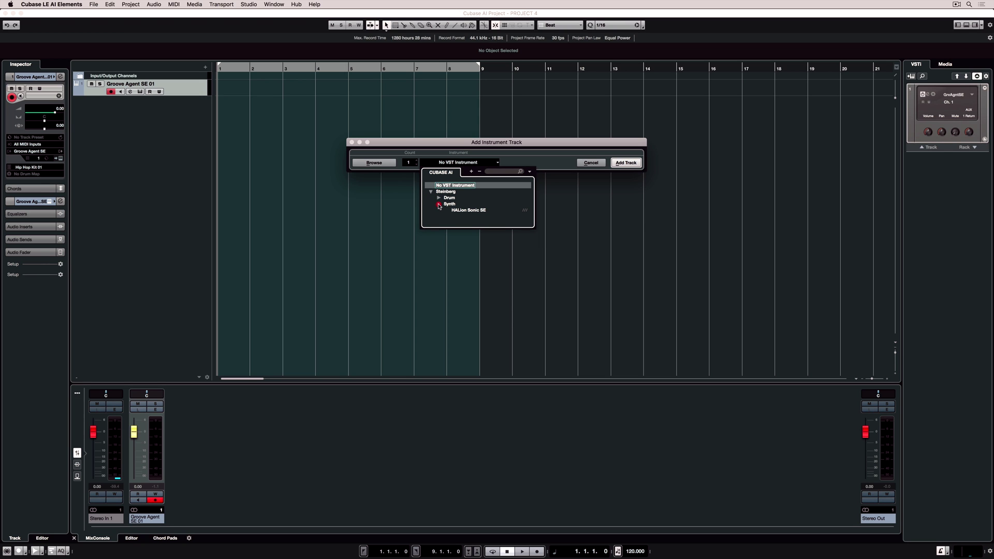
pyautogui.click(390, 147)
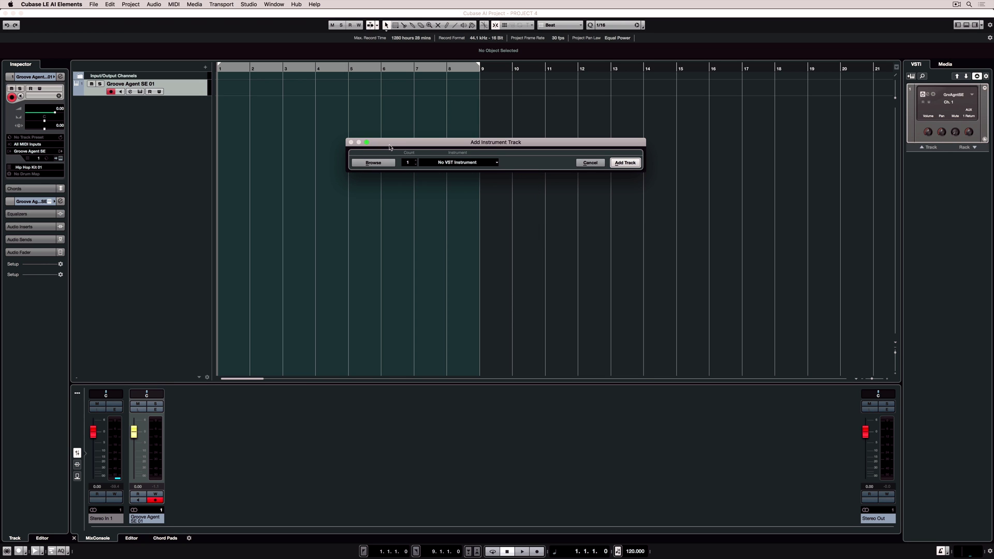
# - Filter presets to HS SE Library and Synth Pad, then add the First Contact preset track
pyautogui.click(374, 162)
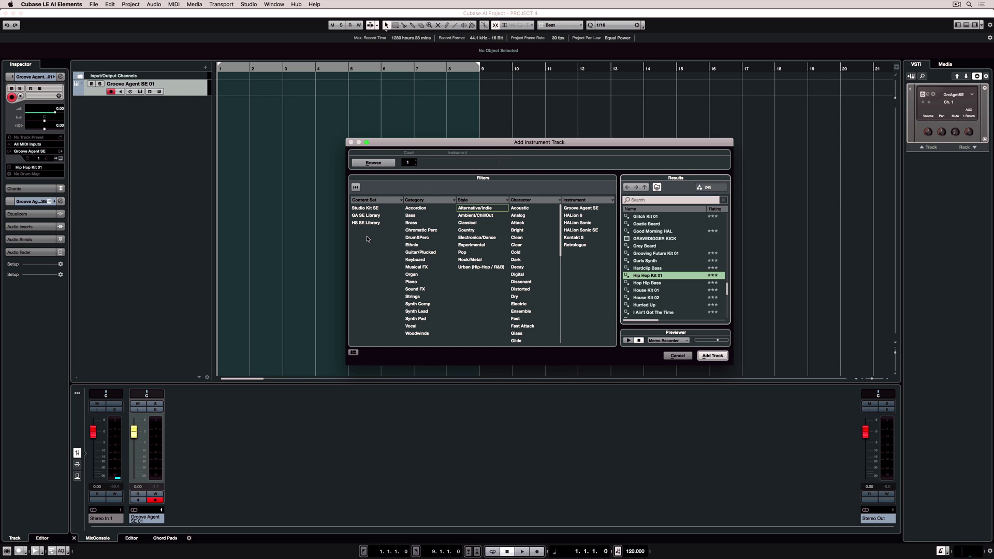
pyautogui.click(365, 222)
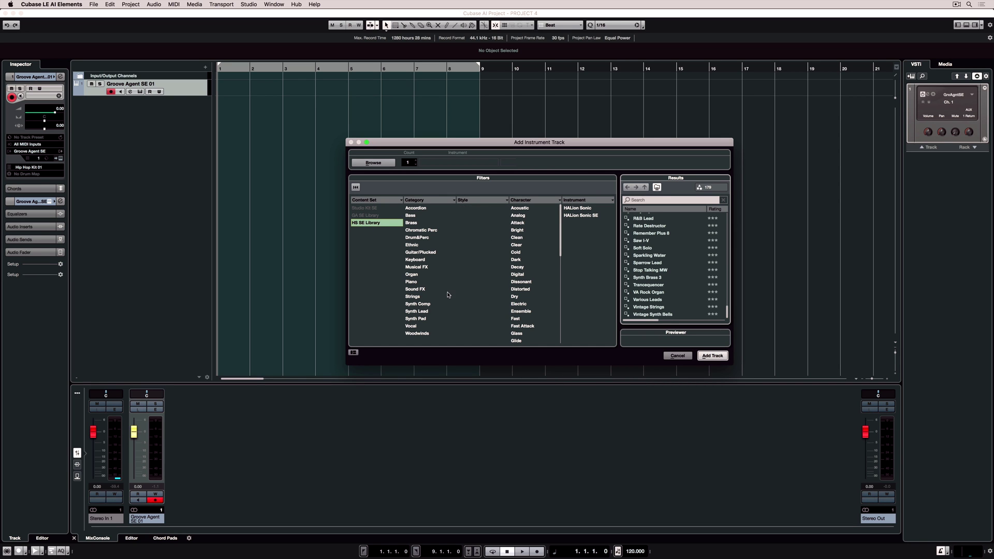
pyautogui.click(418, 319)
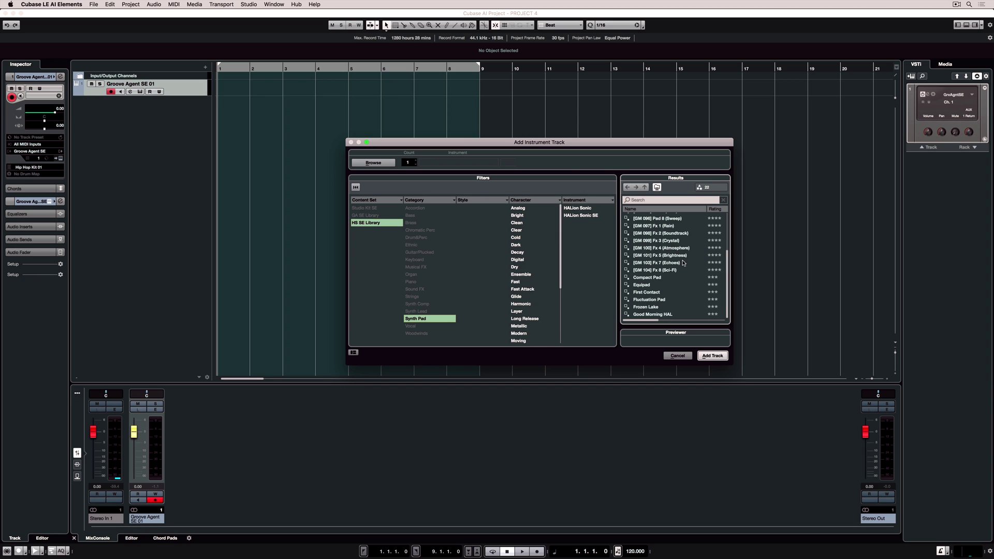
pyautogui.doubleClick(643, 294)
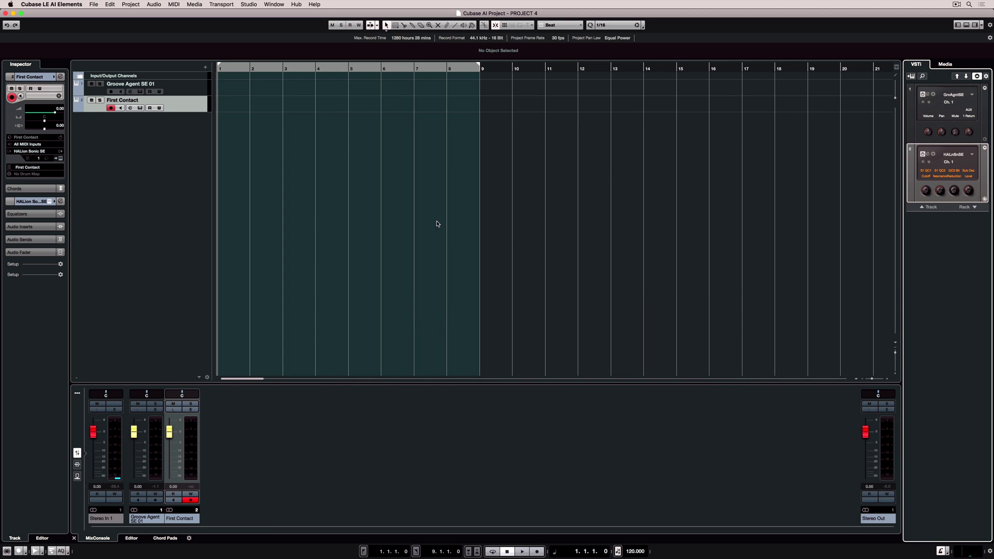
# - Open the HALion Sonic SE window, then add a new MIDI track, MIDI 01
pyautogui.click(140, 108)
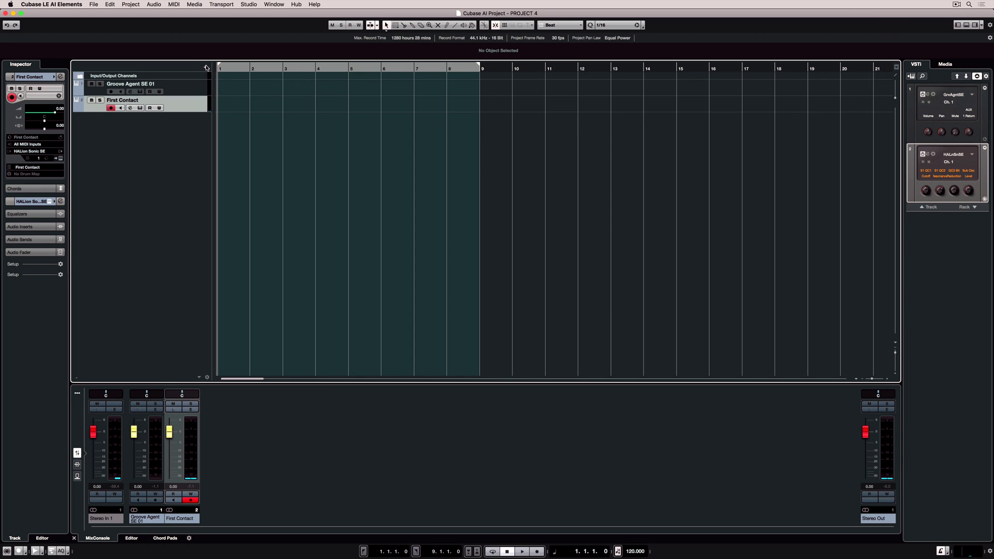
pyautogui.click(535, 1)
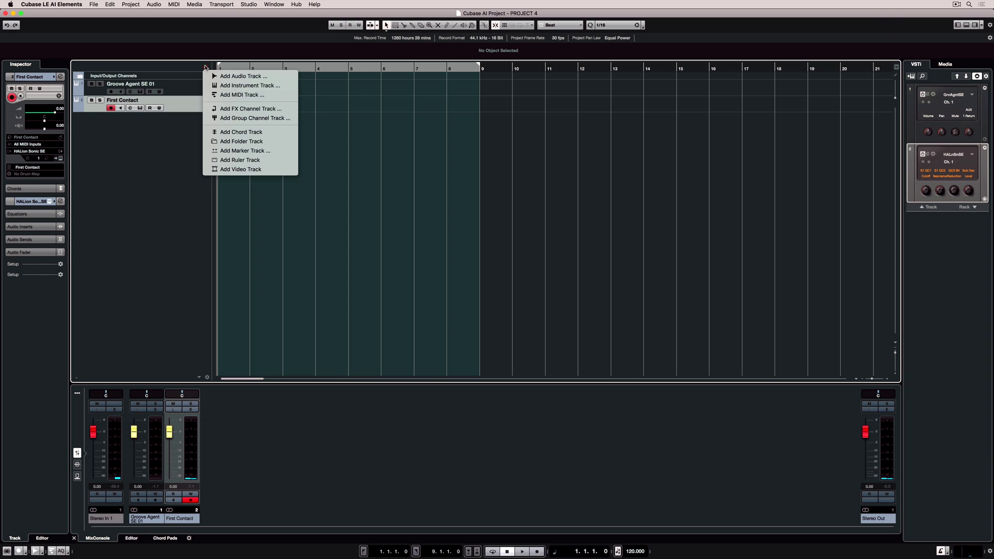
pyautogui.click(240, 94)
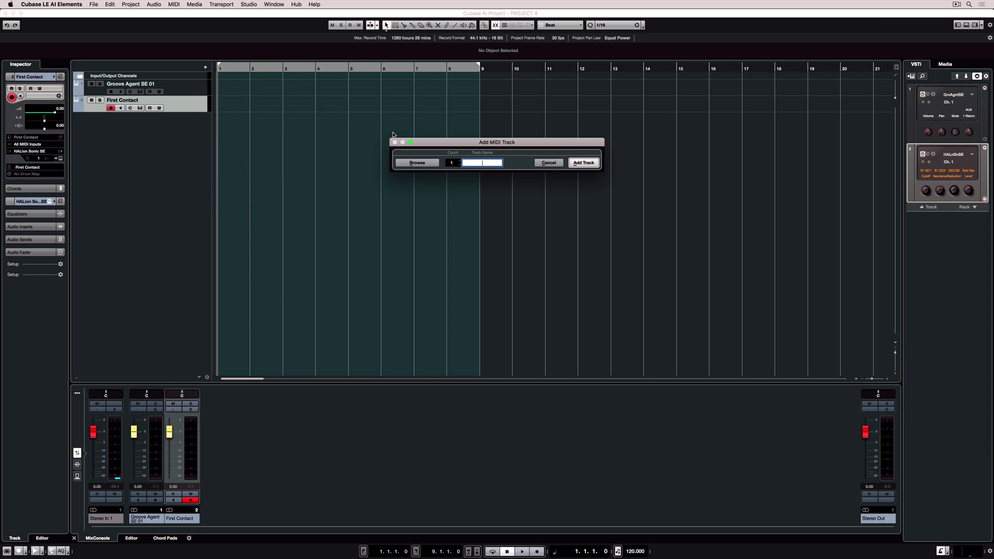
pyautogui.click(583, 163)
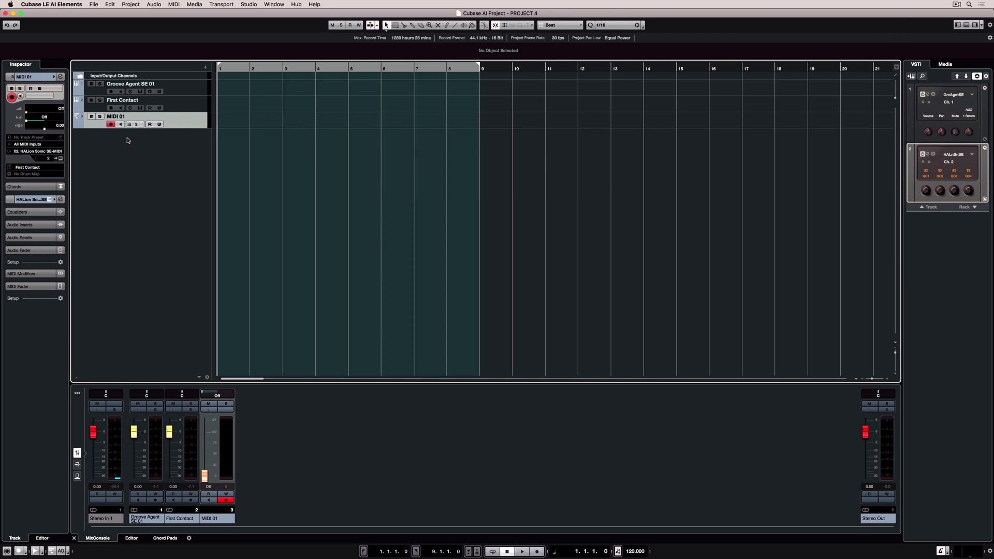
# - In MIDI 01's HALion Sonic SE, swap the Synth Comp filter for Strings and load Classic String Machine into slot 2
pyautogui.click(61, 159)
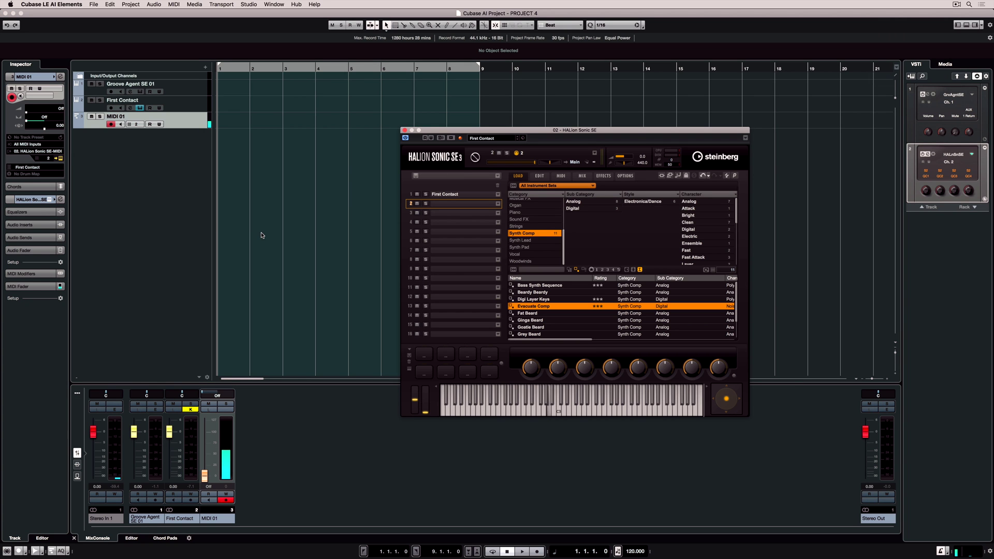
pyautogui.click(534, 234)
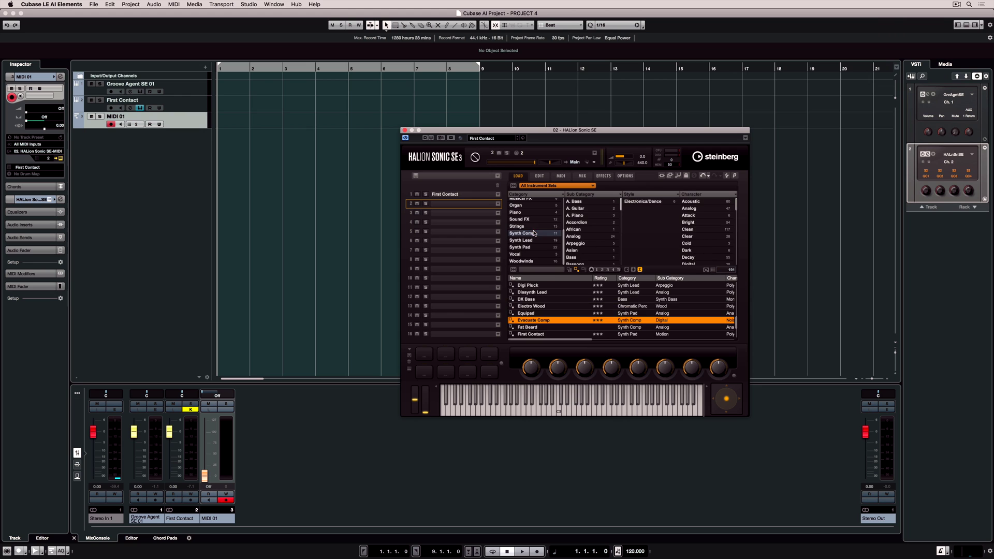
pyautogui.click(525, 227)
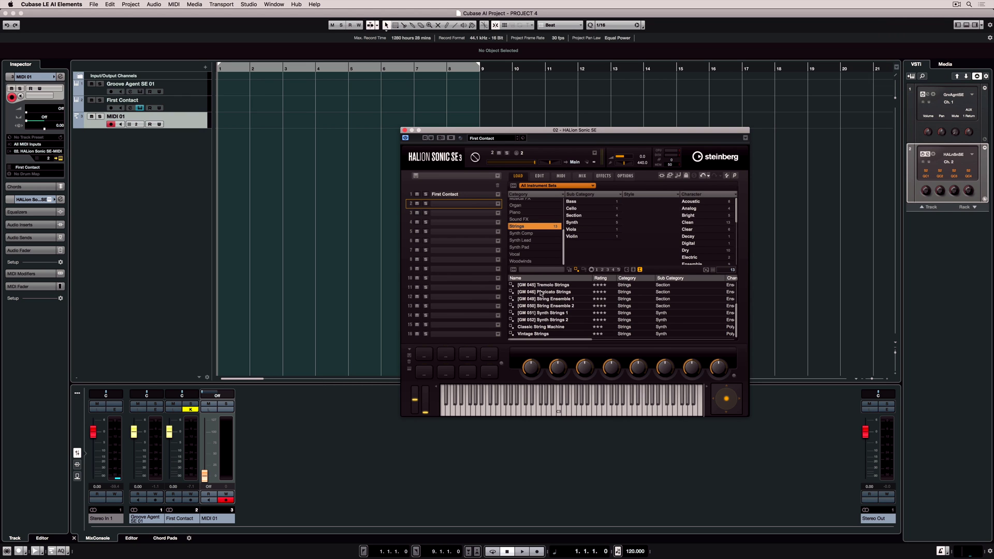
pyautogui.click(537, 328)
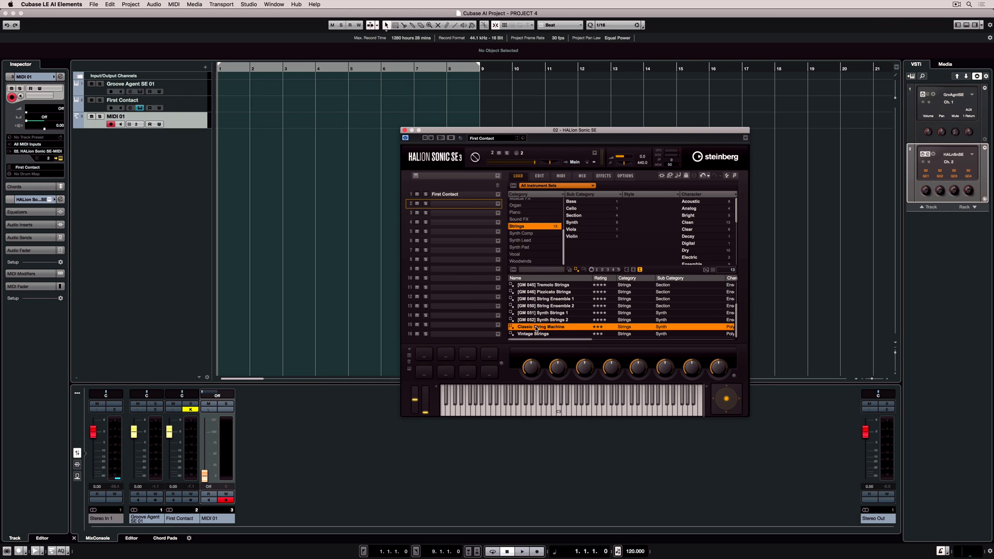
pyautogui.doubleClick(546, 328)
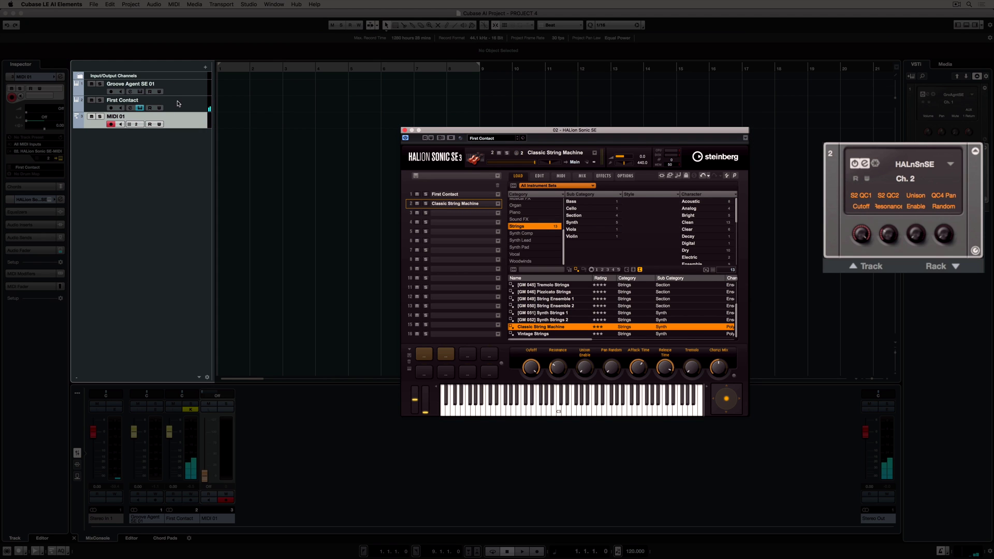
# - Rename the First Contact track to SYNTH PAD
pyautogui.click(177, 101)
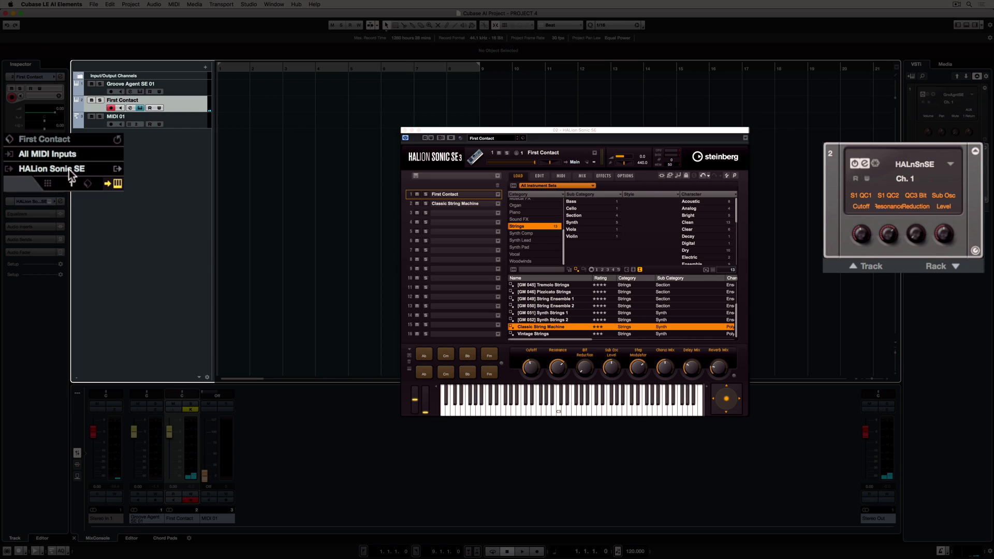
pyautogui.click(176, 119)
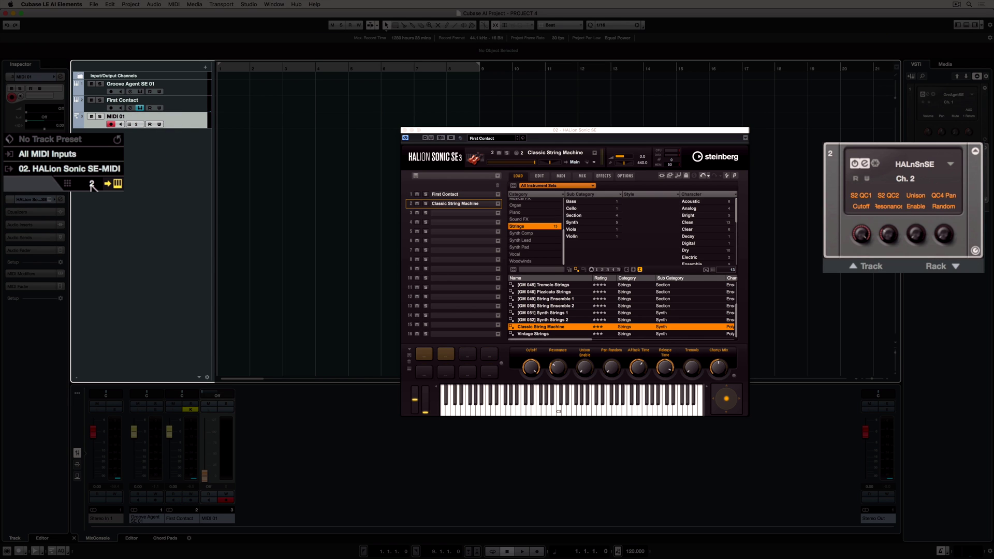
pyautogui.click(124, 100)
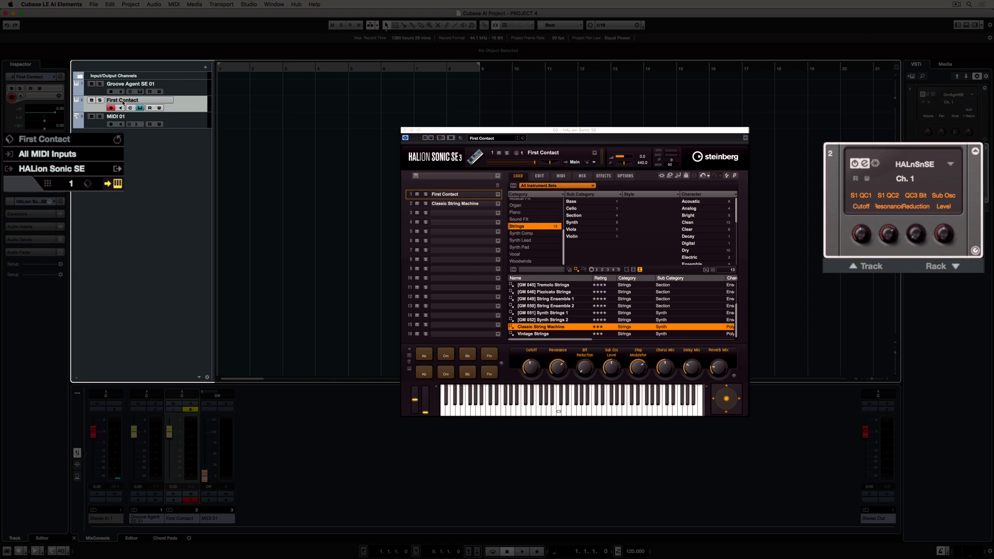
pyautogui.doubleClick(135, 100)
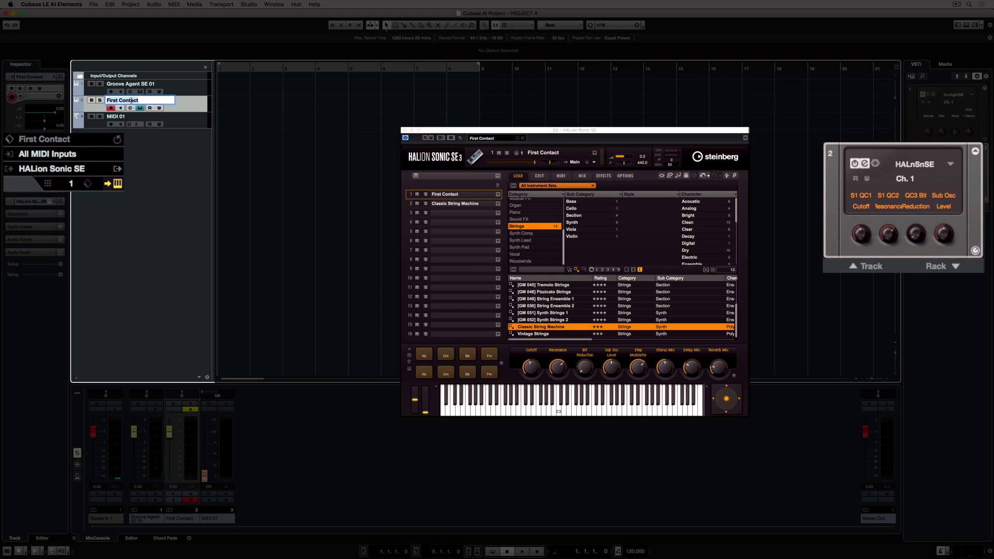
pyautogui.write('SYNTH PAD')
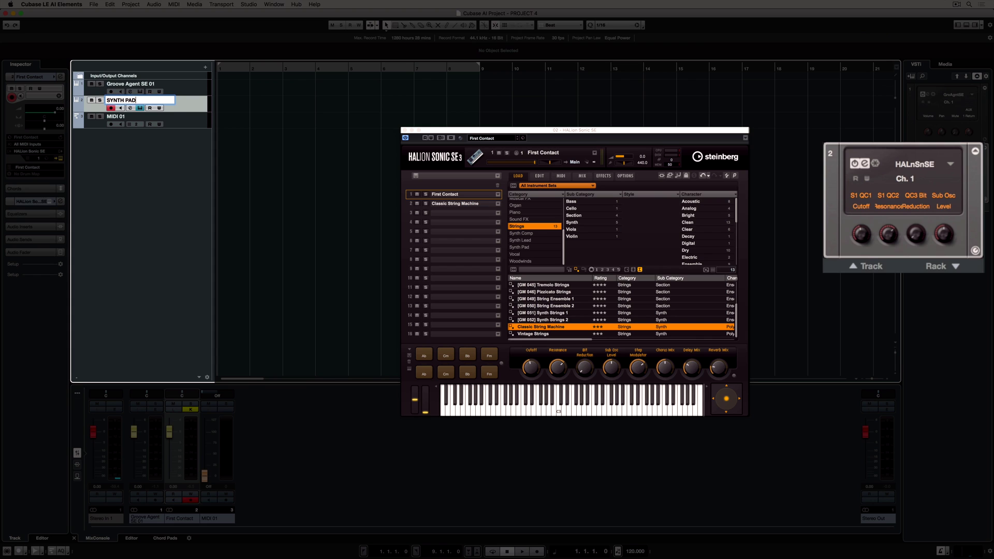
pyautogui.press('Tab')
# - Rename the MIDI 01 track to STRINGS and close the HALion Sonic SE window
pyautogui.write('ST')
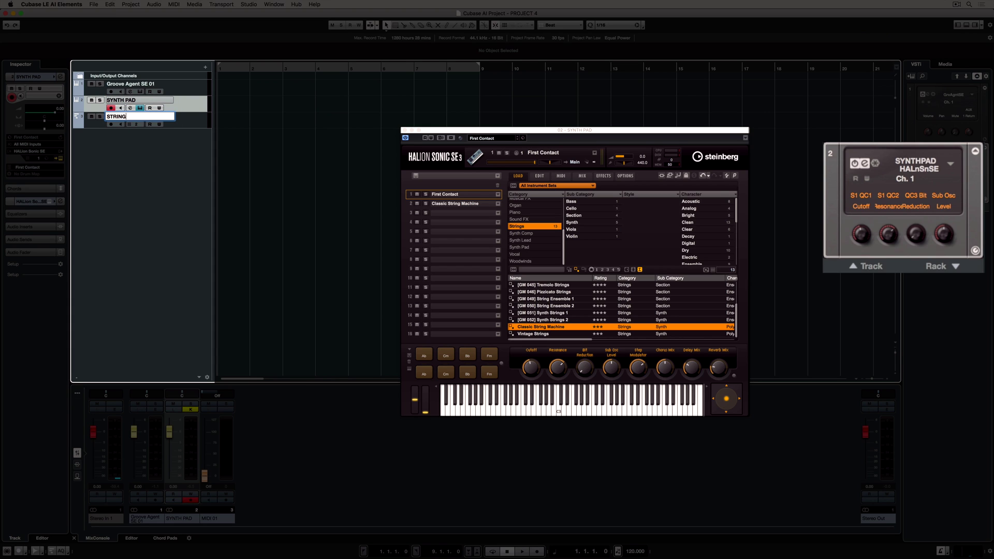
pyautogui.press('Return')
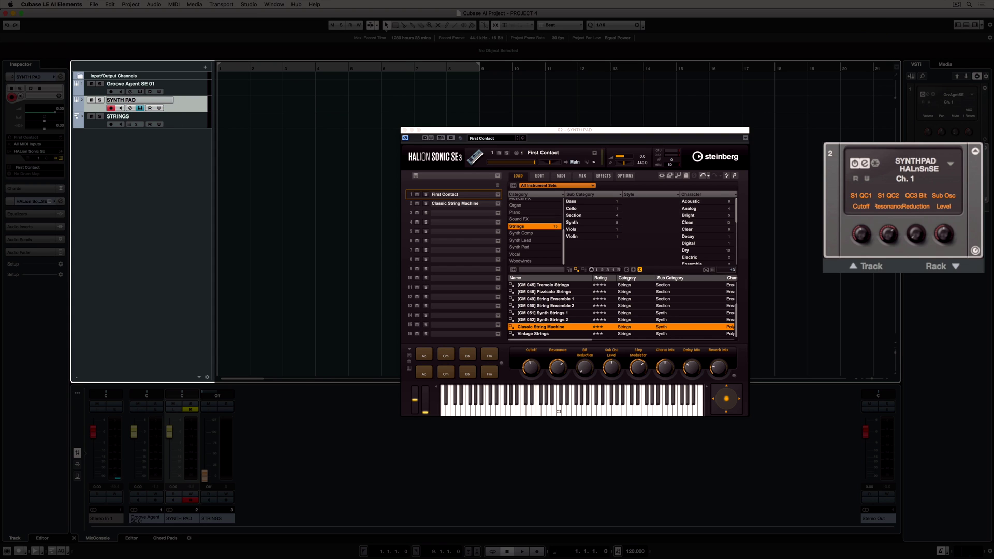
pyautogui.click(404, 130)
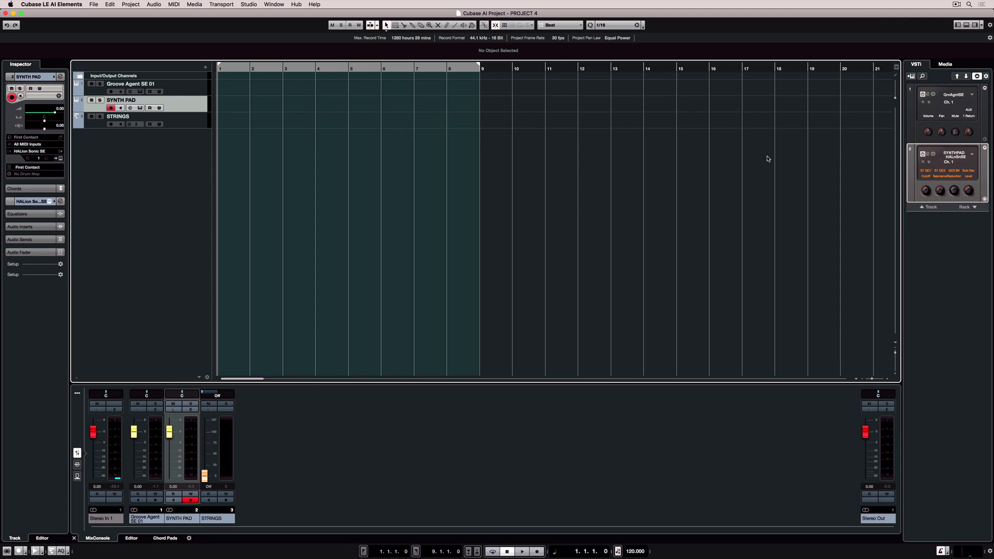
pyautogui.click(929, 154)
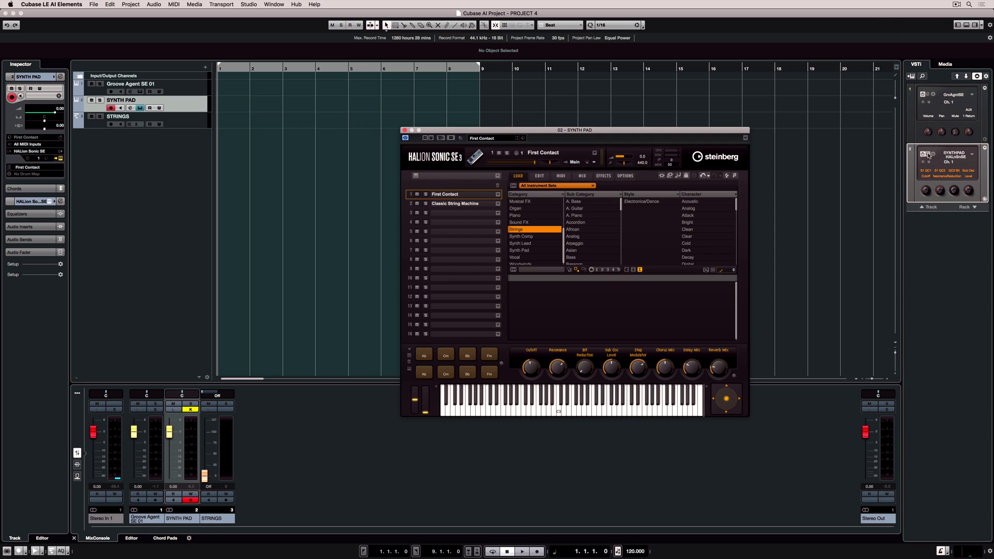
pyautogui.click(926, 95)
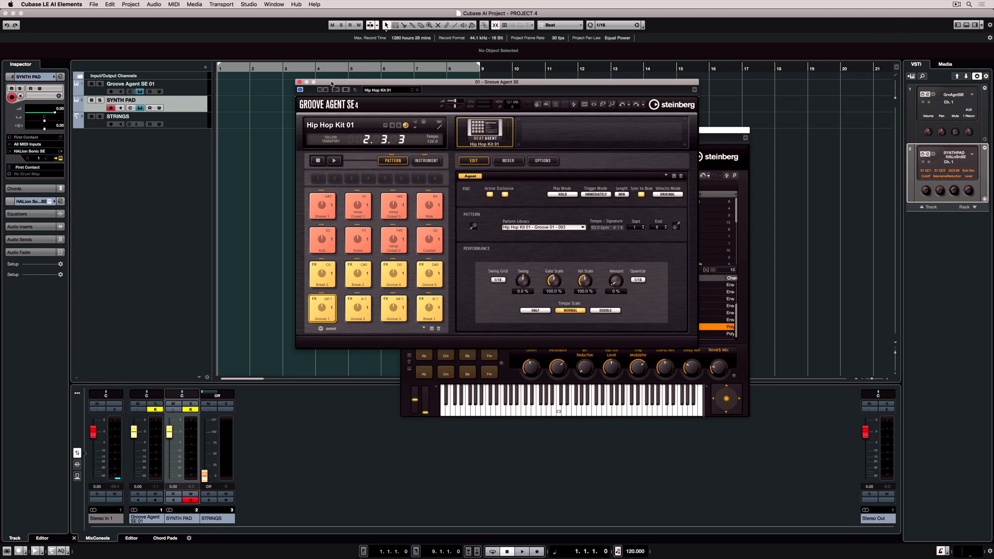
pyautogui.click(298, 81)
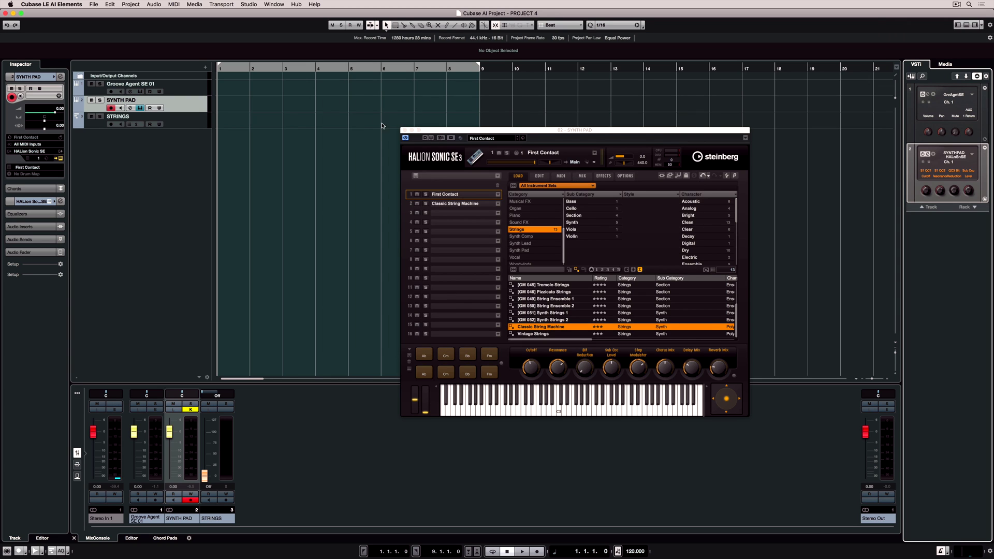
pyautogui.click(405, 130)
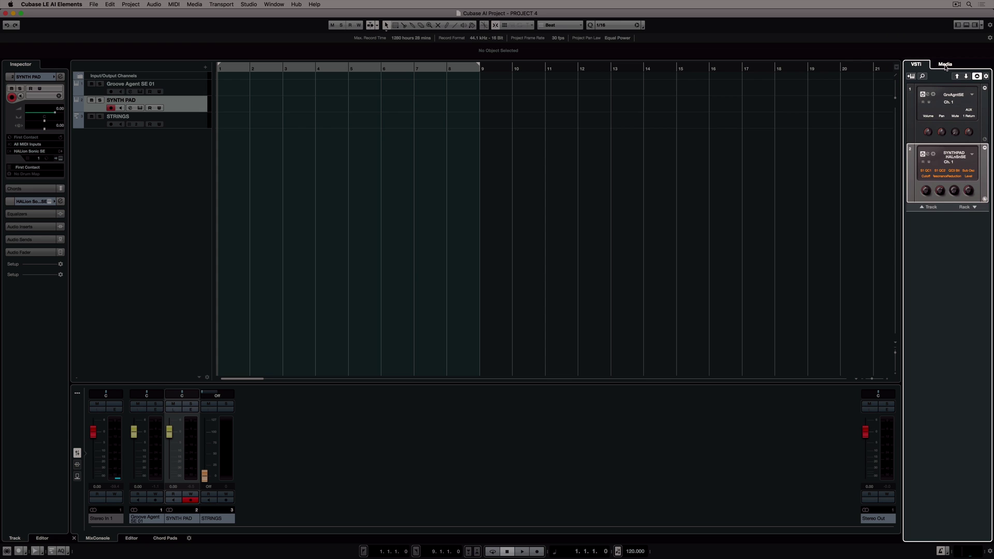
# - Show all Media items, preview the 02 135 Drums loop, and place it on a new audio track at bar 1
pyautogui.click(946, 64)
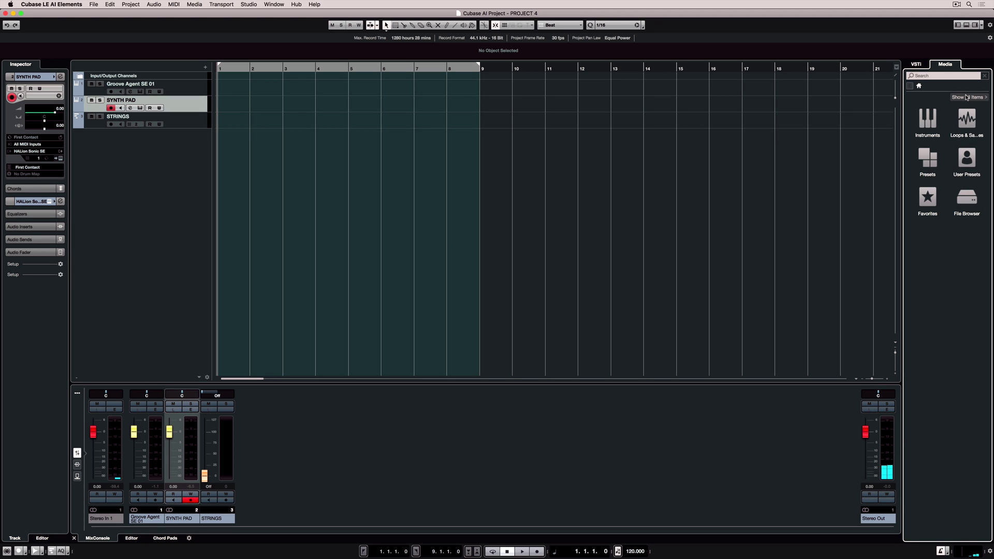
pyautogui.click(967, 96)
pyautogui.click(932, 314)
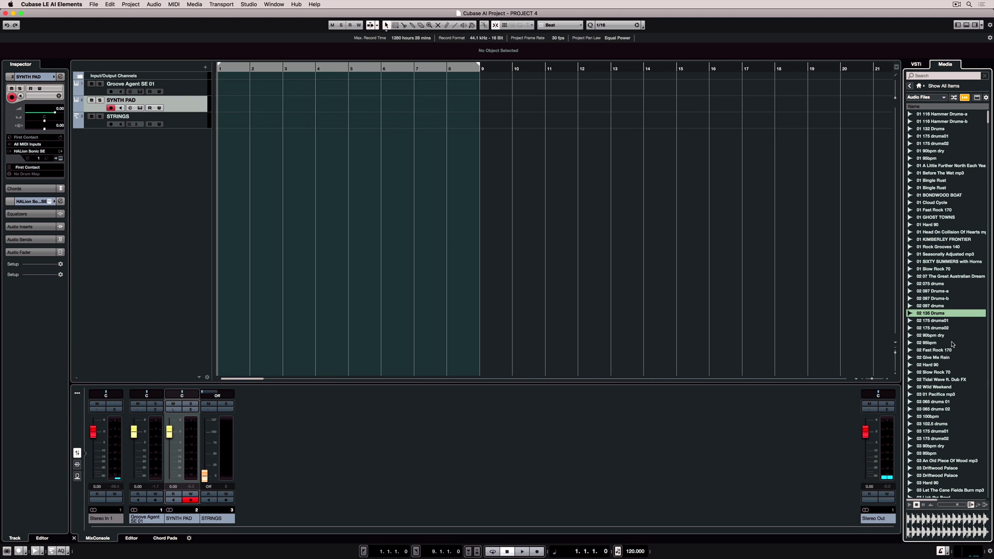
pyautogui.click(933, 313)
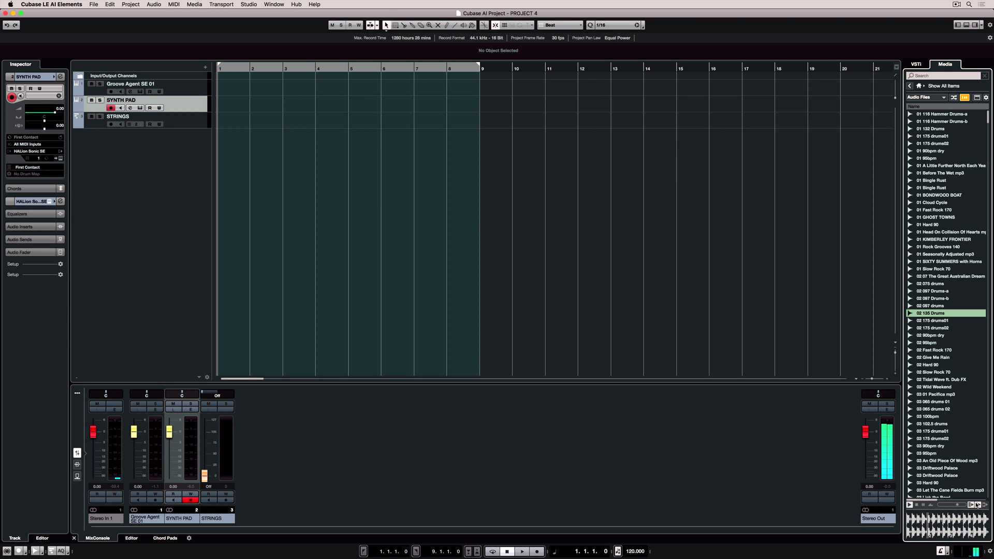
pyautogui.moveTo(947, 314); pyautogui.dragTo(220, 138)
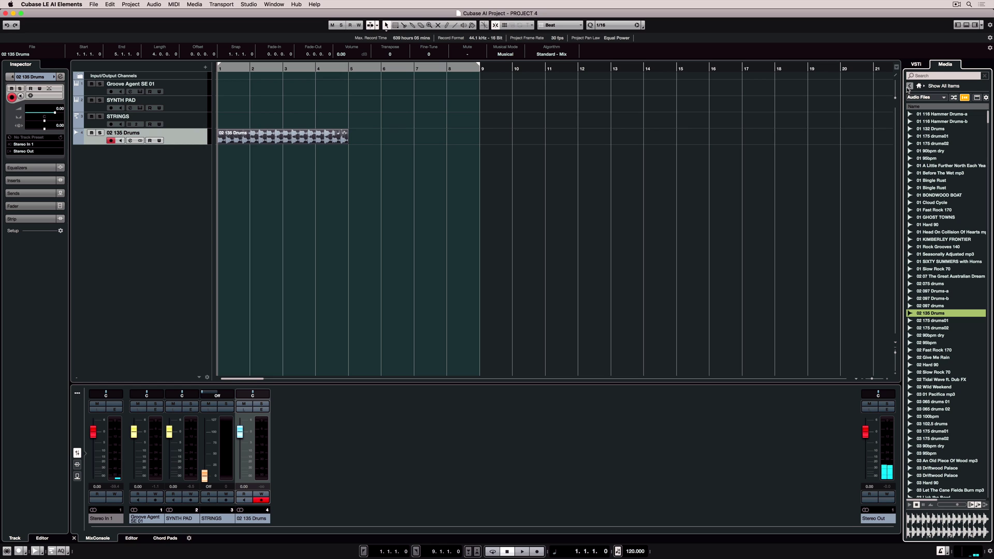
# - Browse the 125 bpm drum loops, preview them, and import fhg2_dr125_chordbeatstrip at bar 5
pyautogui.click(910, 87)
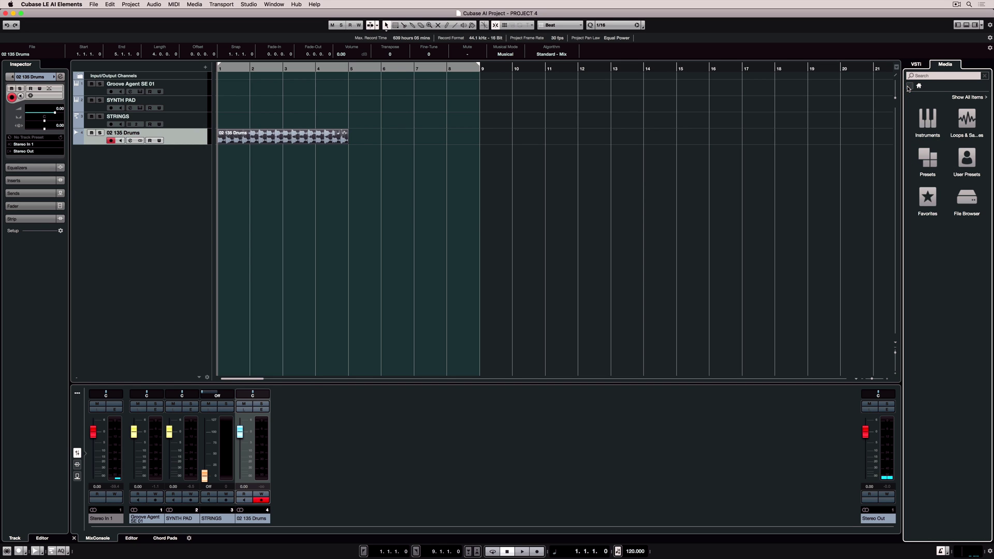
pyautogui.click(964, 198)
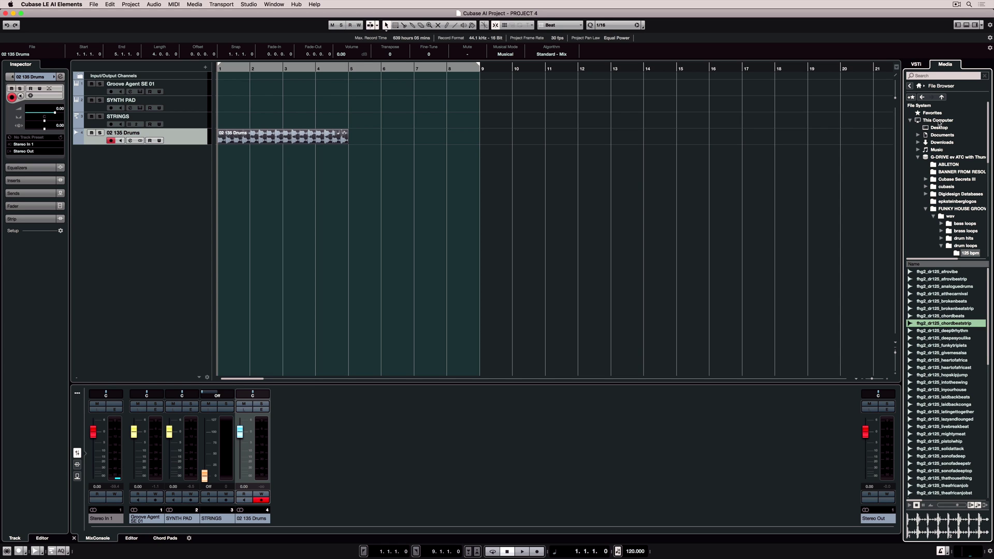
pyautogui.scroll(-2, 964, 226)
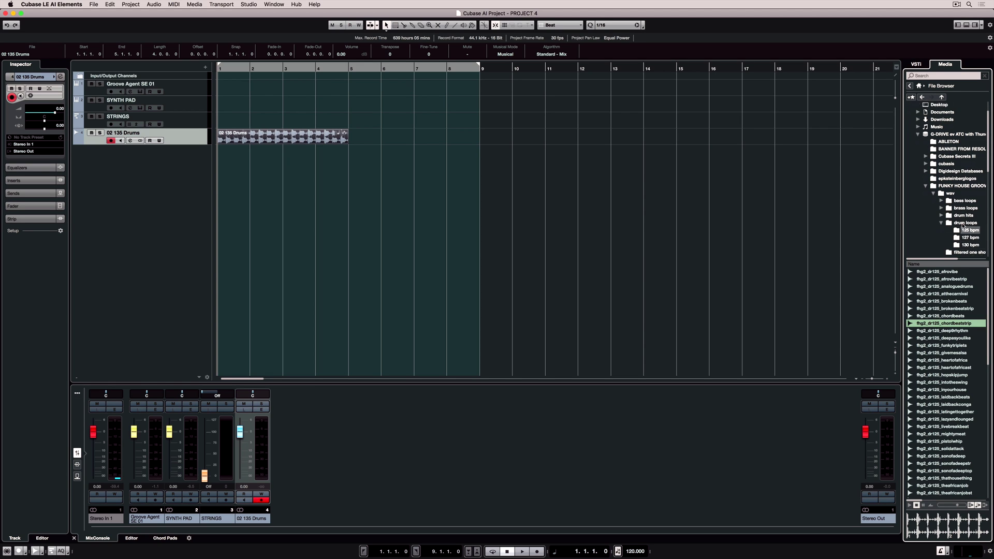
pyautogui.click(949, 318)
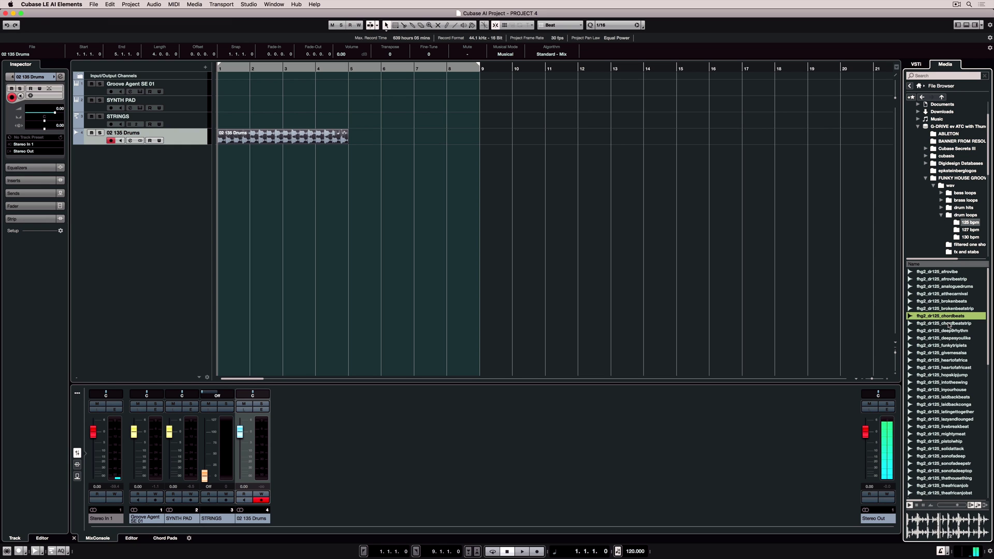
pyautogui.click(950, 324)
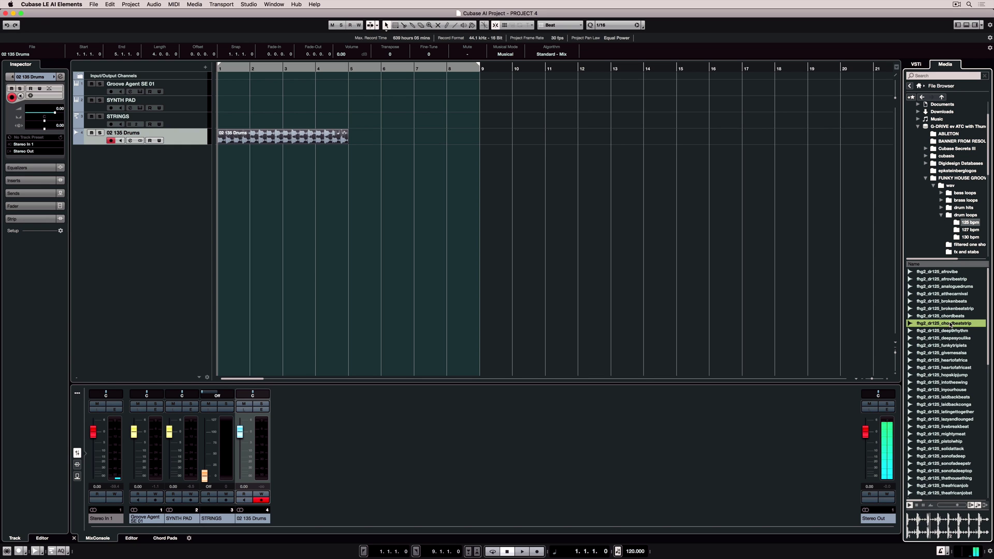
pyautogui.moveTo(951, 325); pyautogui.dragTo(348, 154)
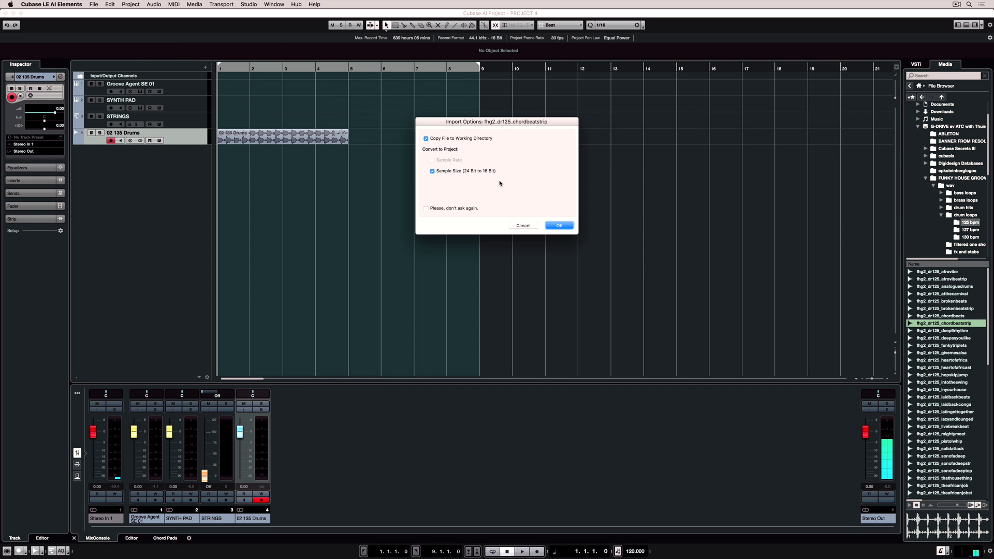
pyautogui.click(560, 225)
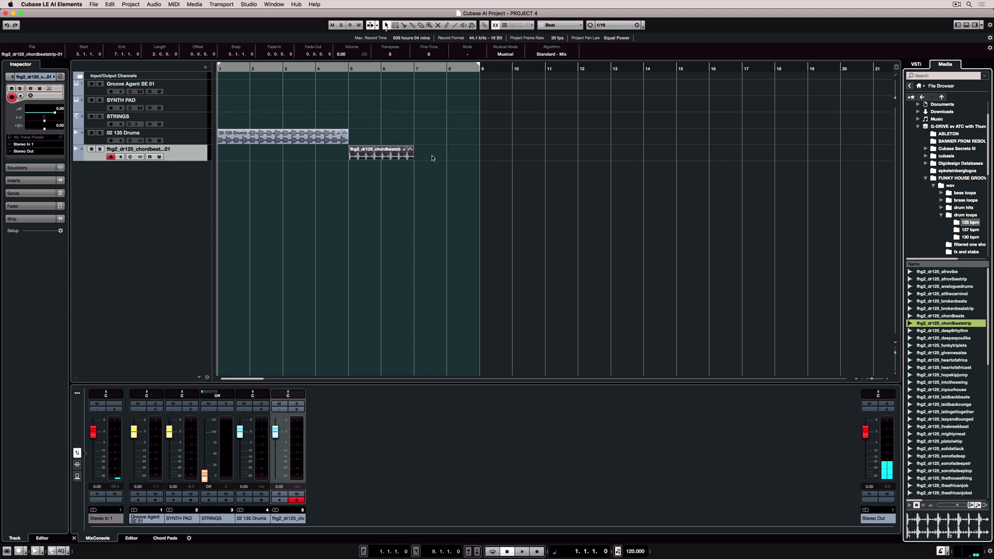
# - Copy the chordbeatstrip clip to bar 7 so the track fills bars 5–9, and play it back from bar 5
pyautogui.moveTo(413, 154); pyautogui.dragTo(453, 155)
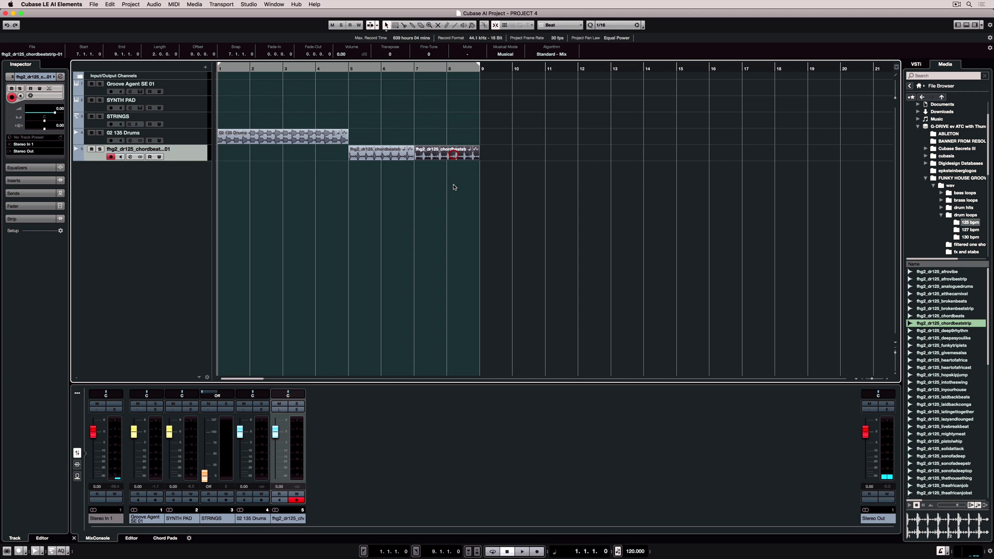
pyautogui.click(380, 71)
pyautogui.press('space')
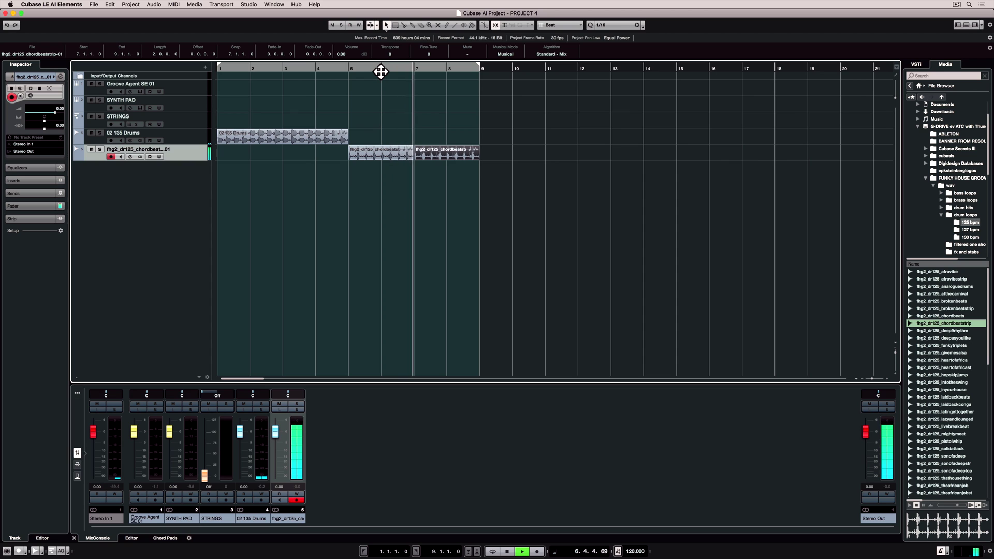
pyautogui.press('space')
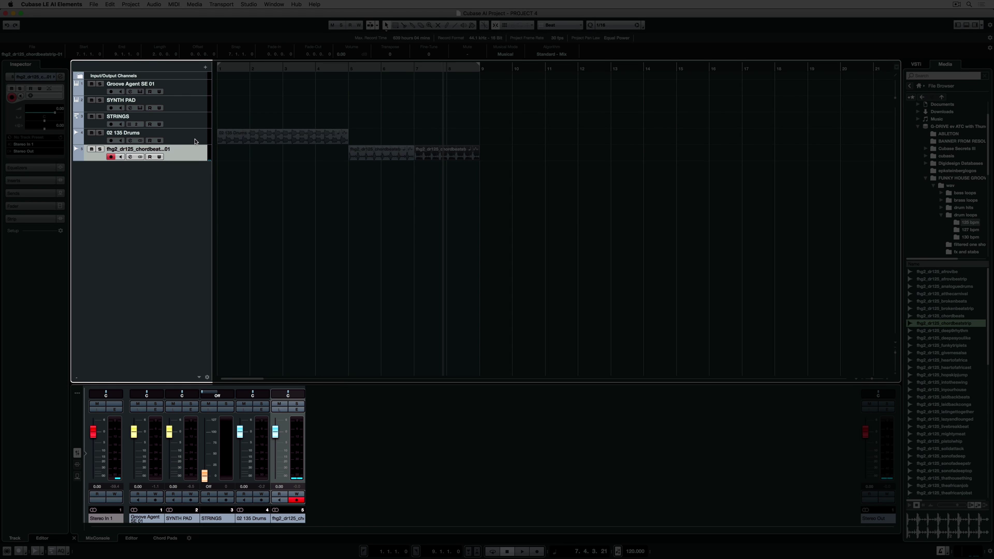
# - Select the chordbeatstrip track, expand its Inspector Inserts, and bring up the first slot's effect list
pyautogui.click(196, 141)
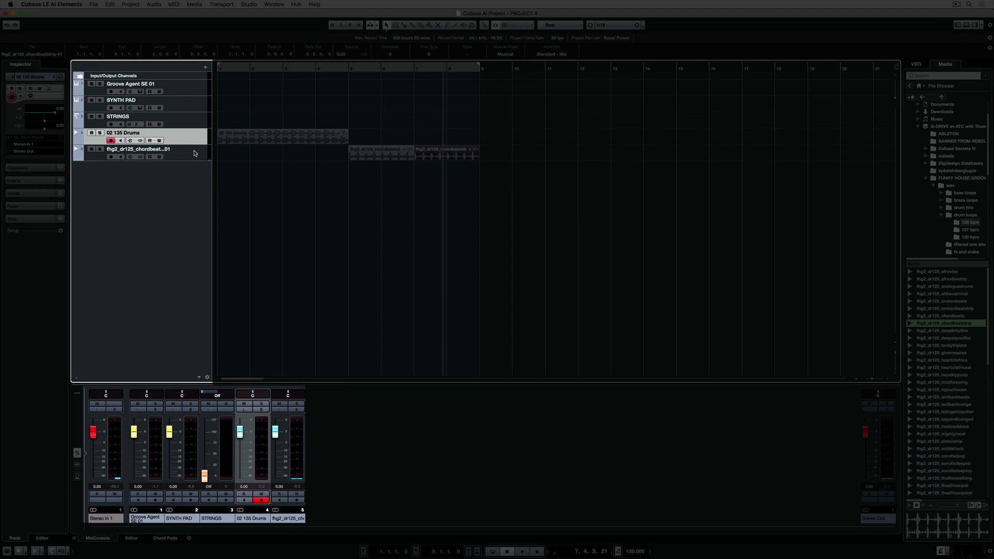
pyautogui.click(195, 153)
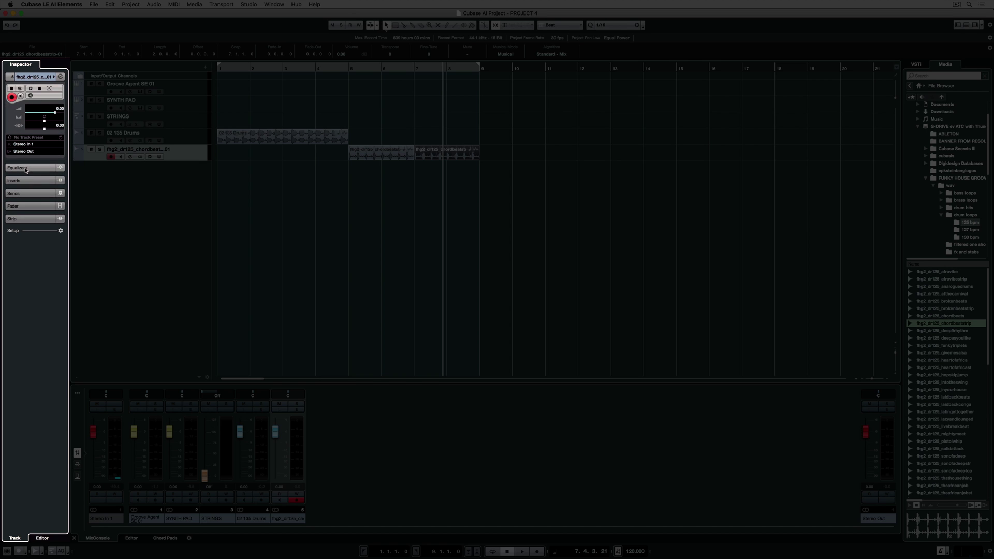
pyautogui.click(25, 170)
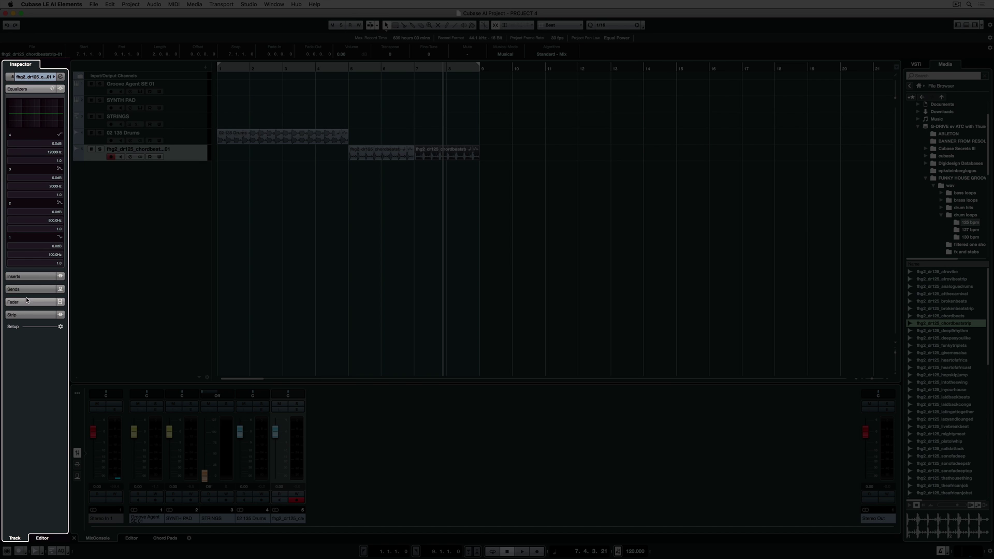
pyautogui.click(25, 275)
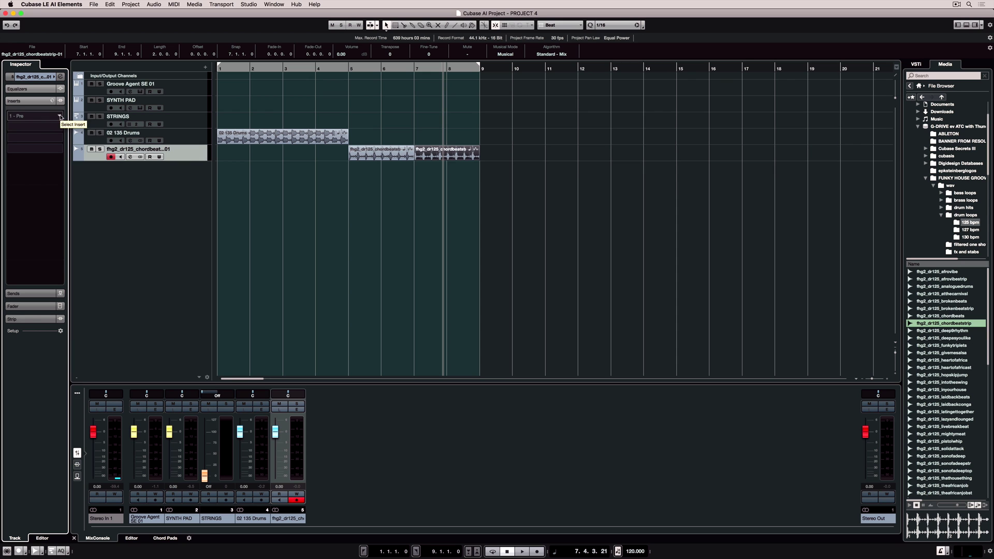
pyautogui.click(60, 116)
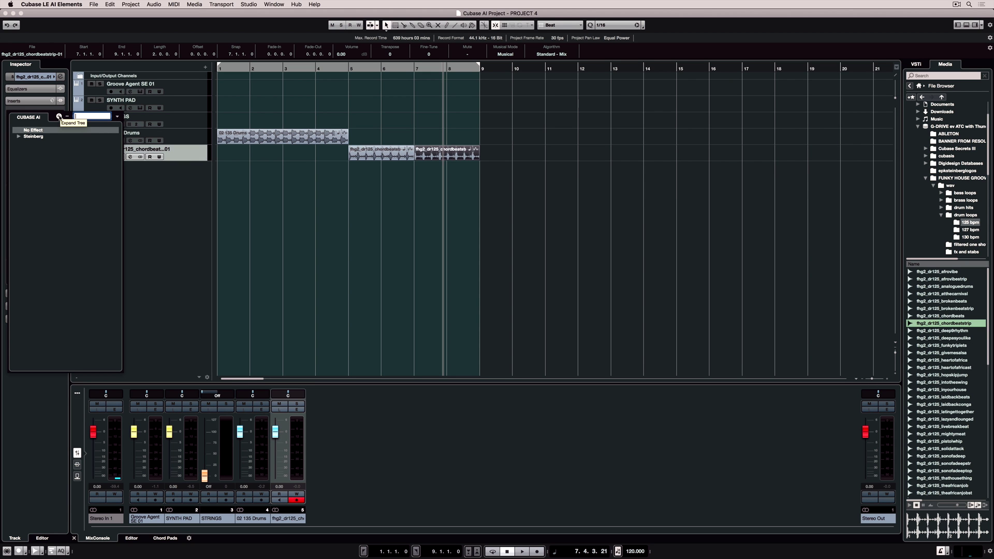
# - Insert Steinberg > Filter > ToneBooster on the chordbeat track and raise its Tone to 7.5 during playback
pyautogui.click(19, 137)
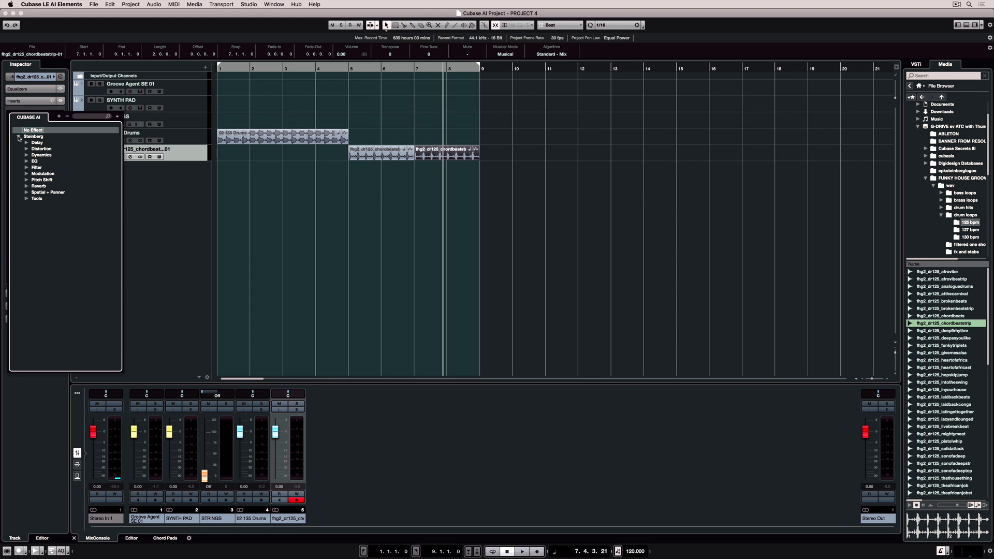
pyautogui.click(26, 168)
pyautogui.click(49, 180)
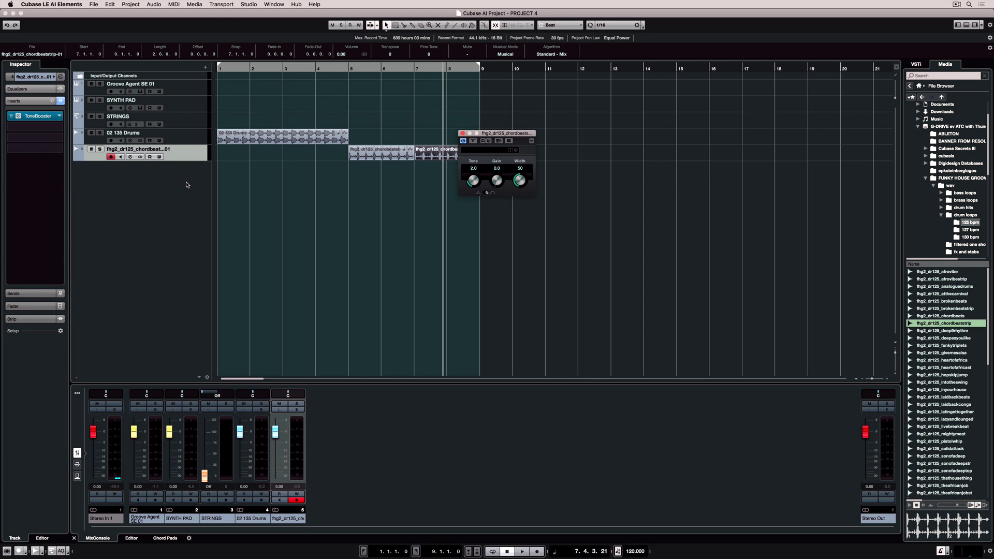
pyautogui.press('space')
pyautogui.moveTo(474, 180); pyautogui.dragTo(474, 171)
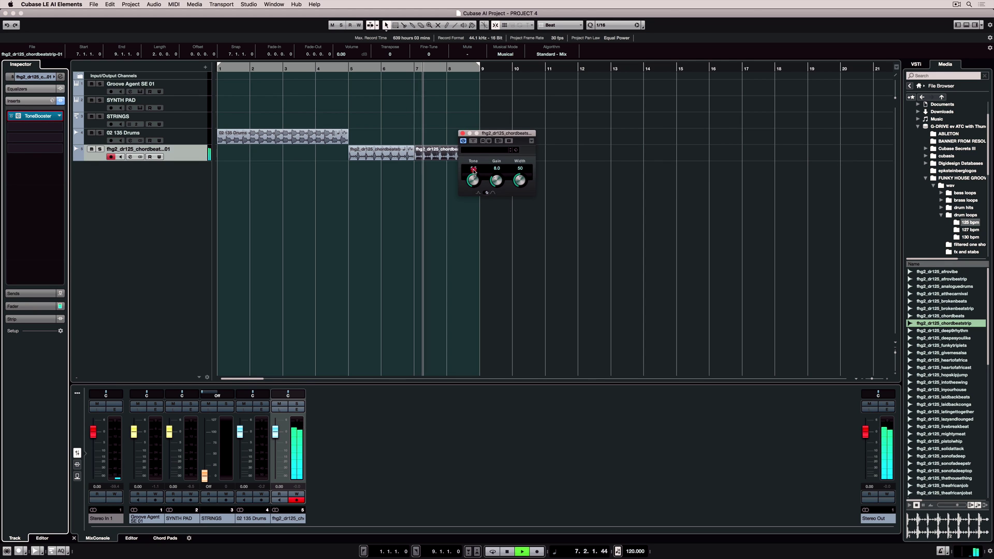
# - Load ToneBooster's Fat Boost Deluxe preset (Tone 0.8, Gain 4.8, Width 76) and move the plugin window right
pyautogui.click(476, 151)
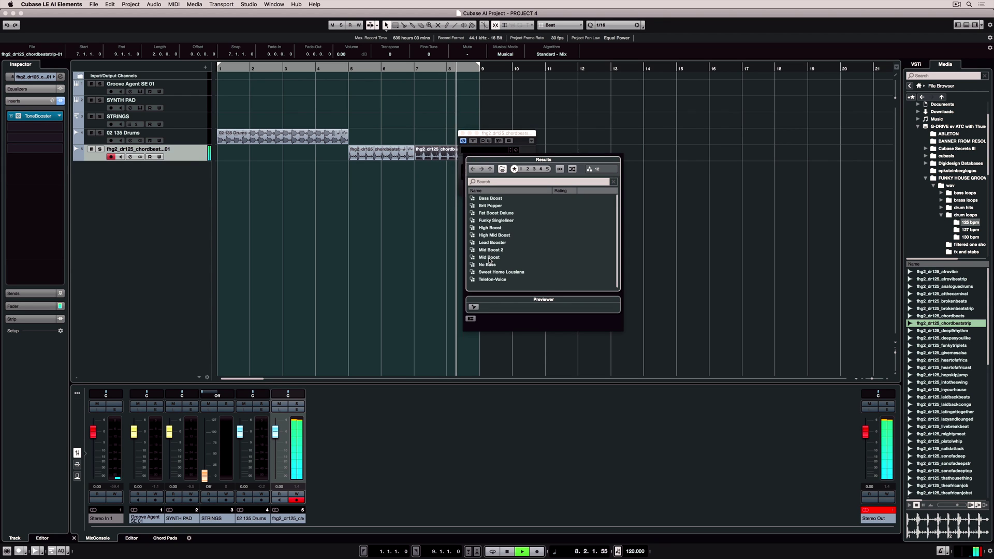
pyautogui.click(490, 221)
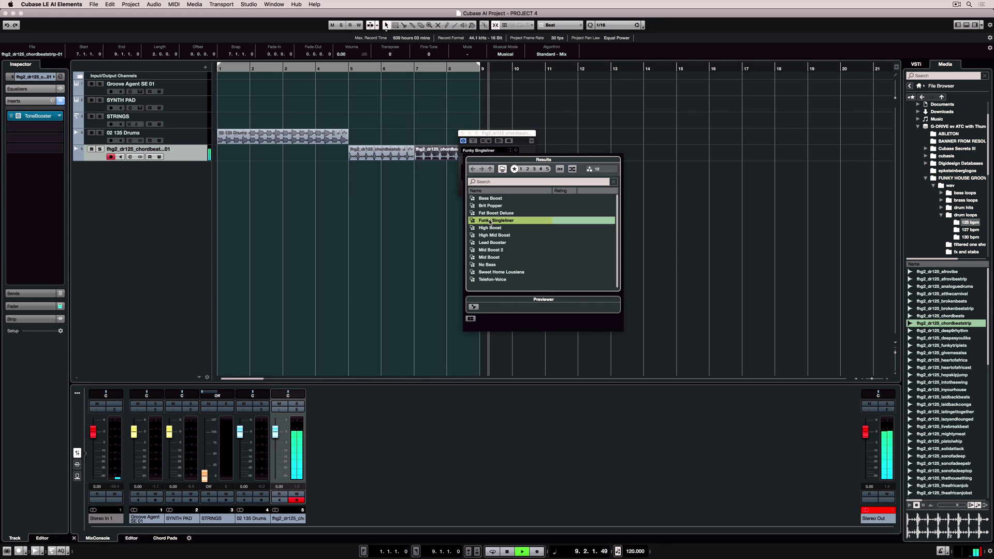
pyautogui.doubleClick(491, 213)
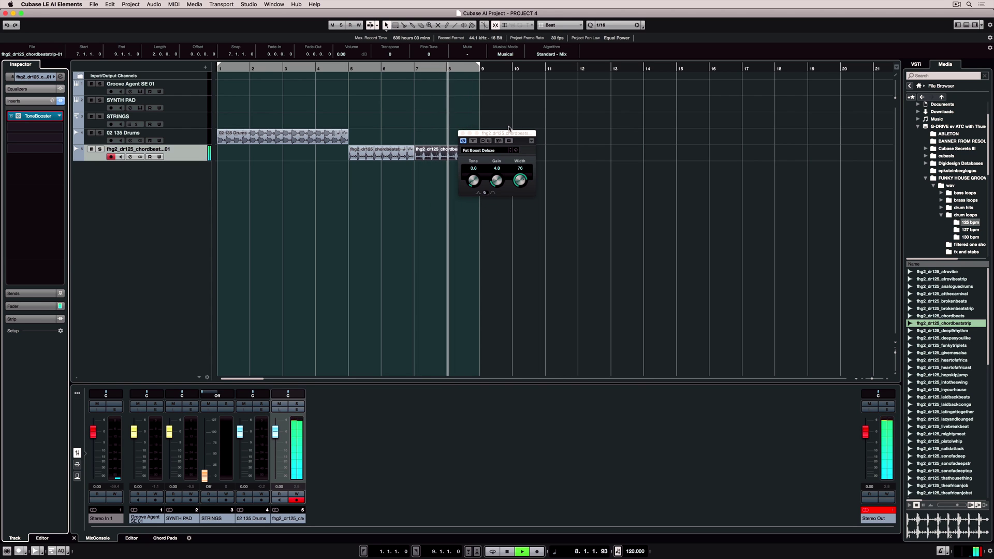
pyautogui.moveTo(505, 134); pyautogui.dragTo(605, 134)
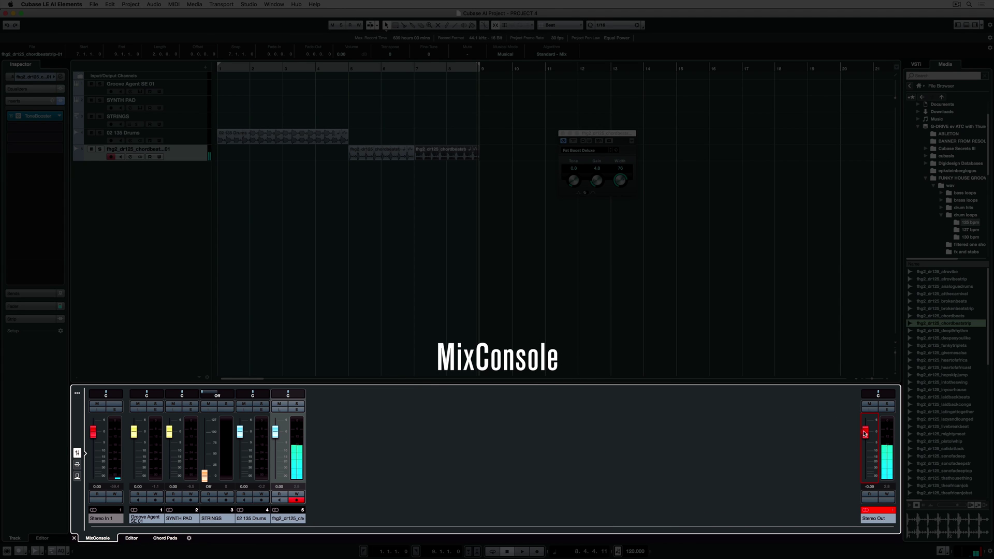
# - Lower the Stereo Out master level slightly and bring ToneBooster's window back up from the mixer
pyautogui.moveTo(866, 431); pyautogui.dragTo(865, 434)
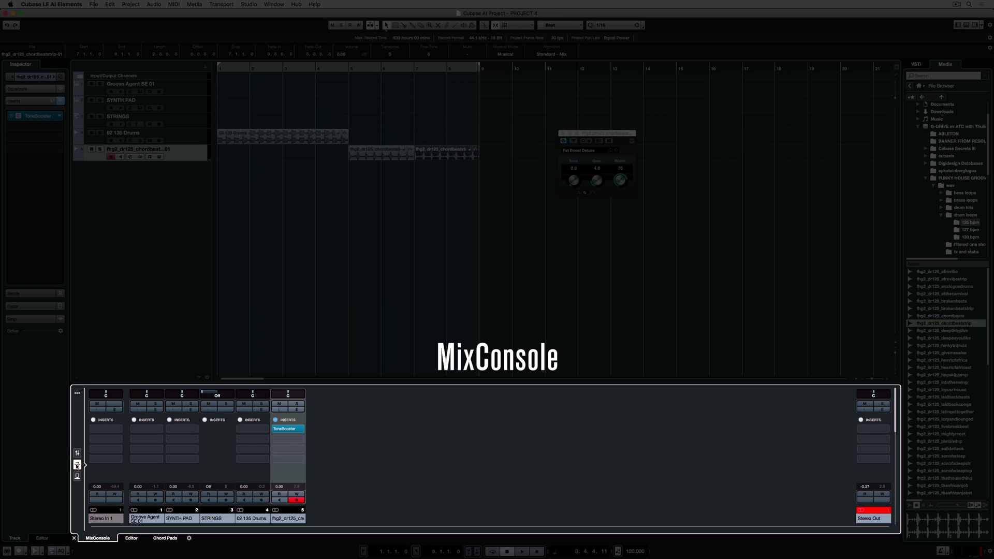
pyautogui.click(282, 429)
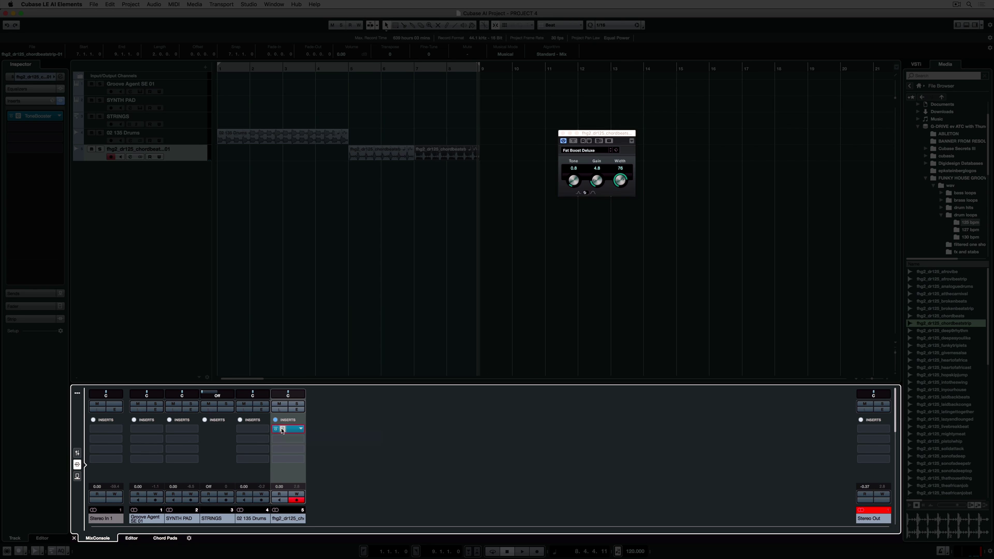
pyautogui.click(282, 429)
pyautogui.click(283, 429)
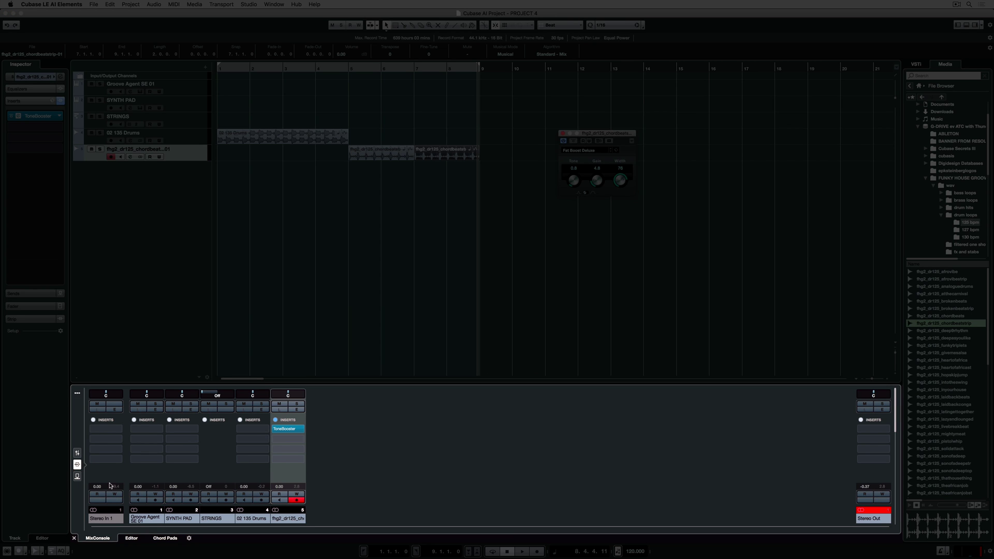
# - Check the mixer's sends, return to the faders, and show the chordbeats event in the sample editor
pyautogui.click(77, 477)
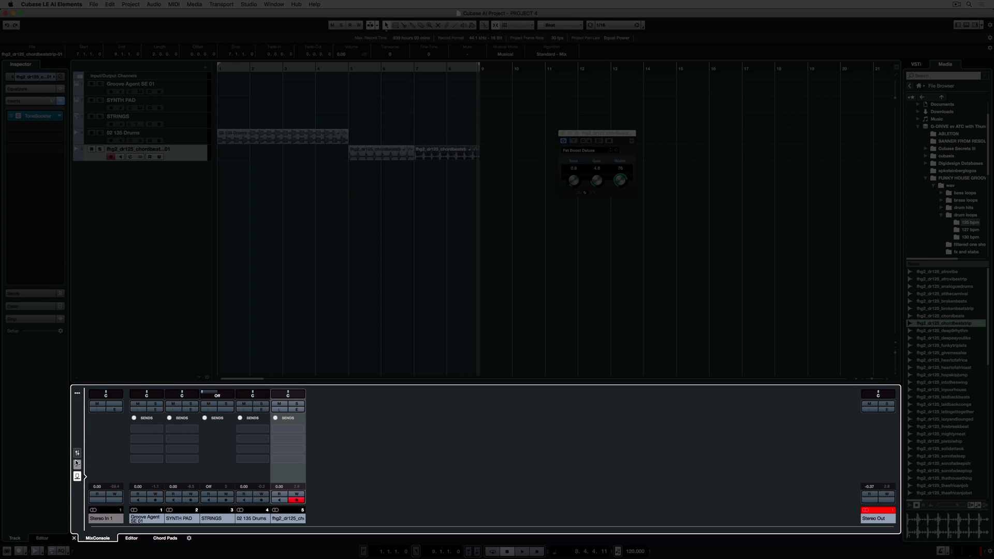
pyautogui.click(77, 454)
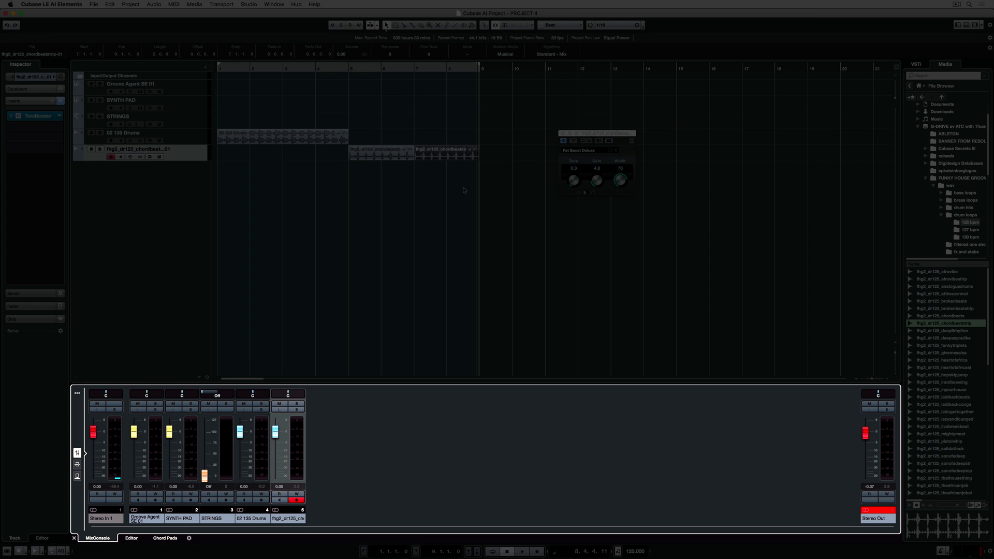
pyautogui.press('super+alt+e')
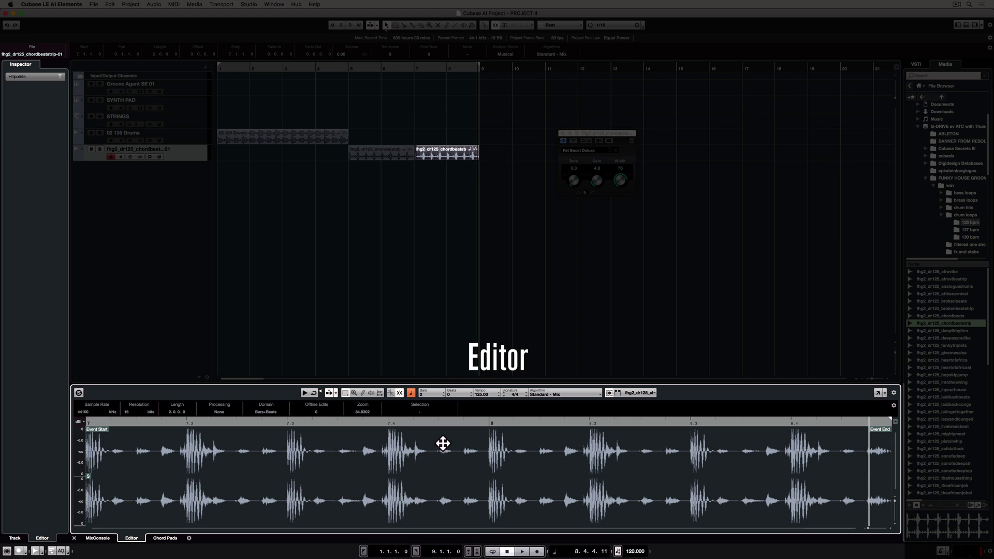
# - Select a short range of the chordbeats waveform in the sample editor
pyautogui.moveTo(382, 452); pyautogui.dragTo(513, 450)
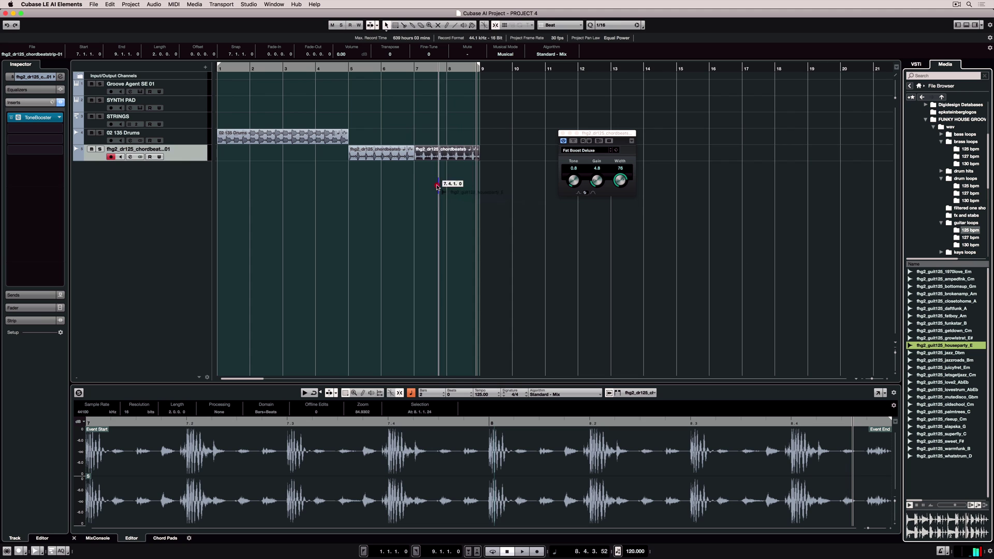
# - Place the houseparty_E guitar loop at bar 7, audition it, and move the left locator to bar 7
pyautogui.moveTo(438, 187); pyautogui.dragTo(416, 188)
pyautogui.press('space')
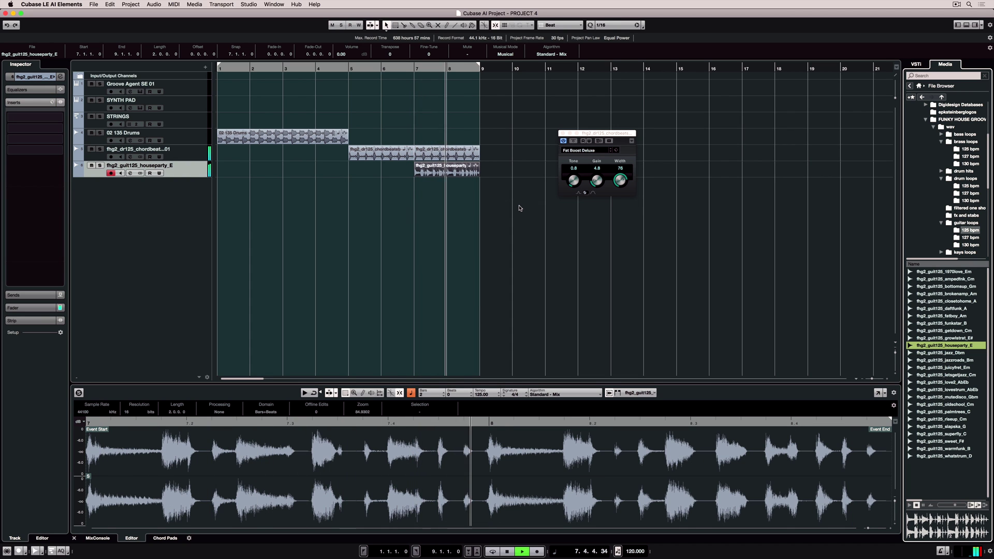
pyautogui.press('space')
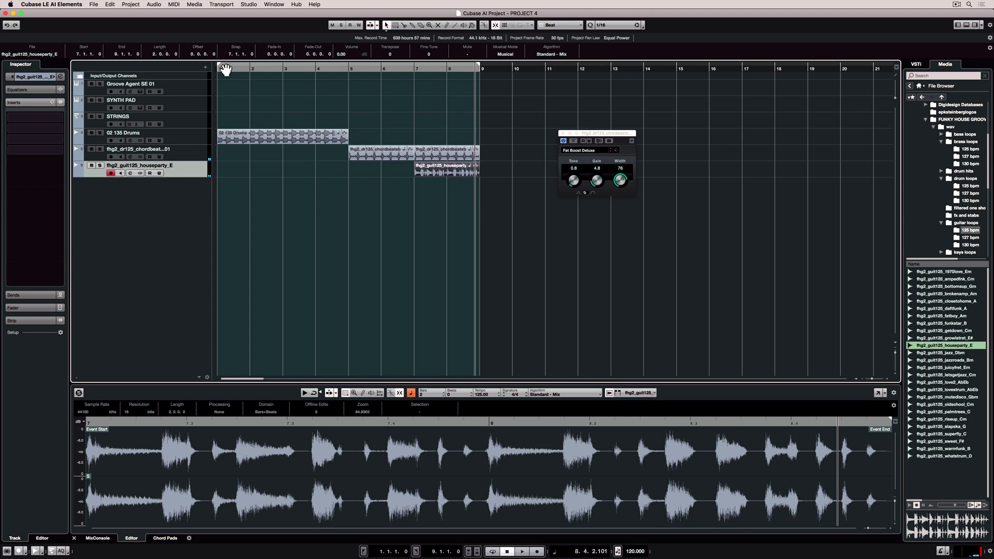
pyautogui.click(262, 67)
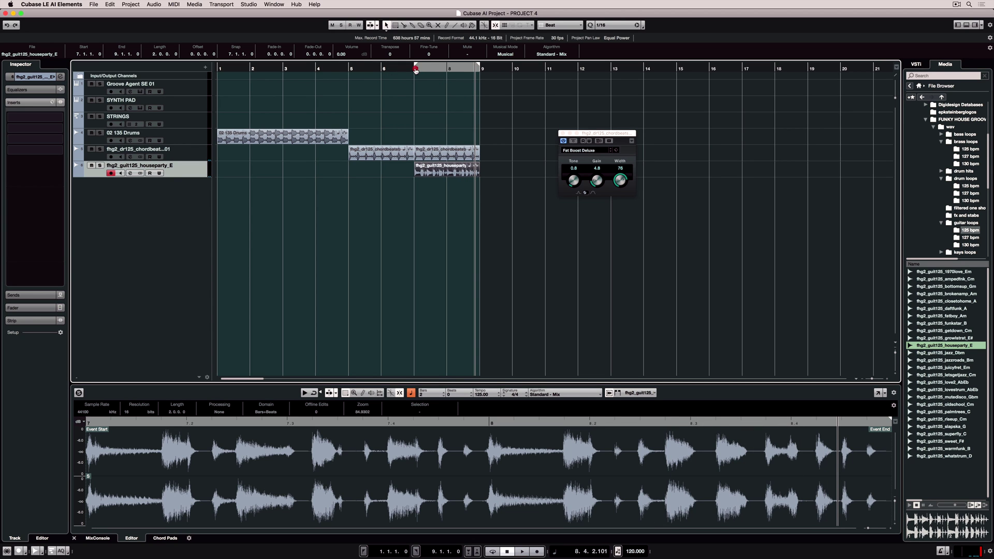
pyautogui.moveTo(416, 70); pyautogui.dragTo(420, 74)
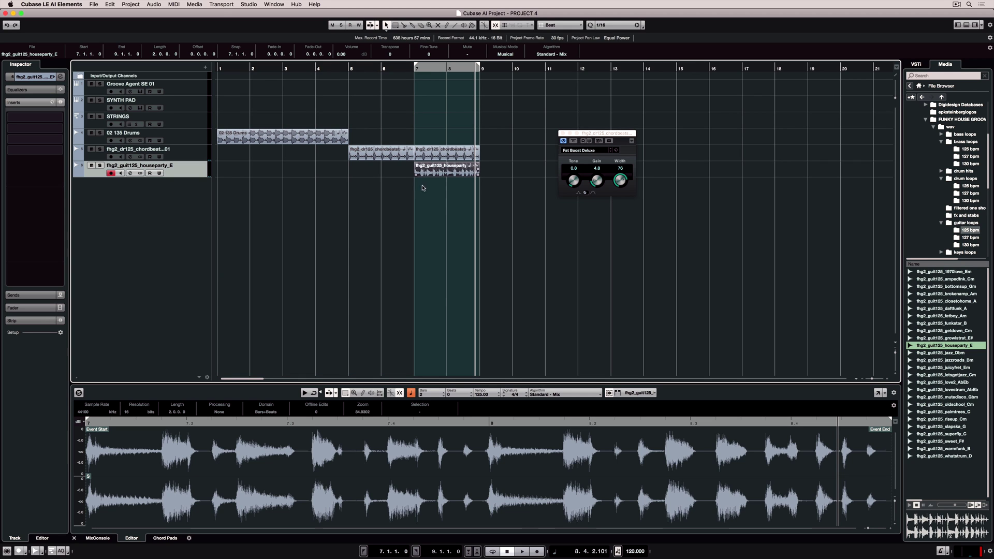
# - Play bars 7–9 in a loop, moving the playhead back to bar 5
pyautogui.press('space')
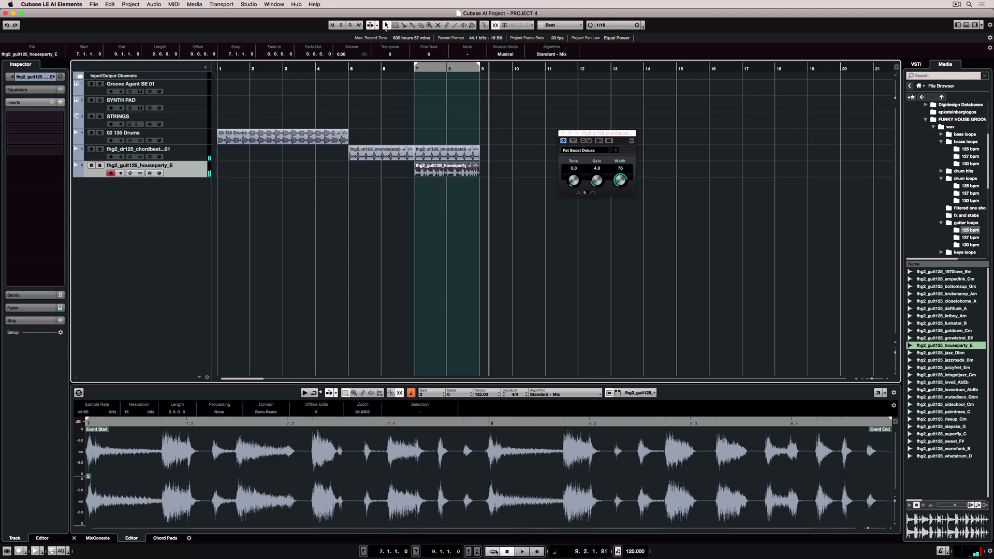
pyautogui.click(494, 551)
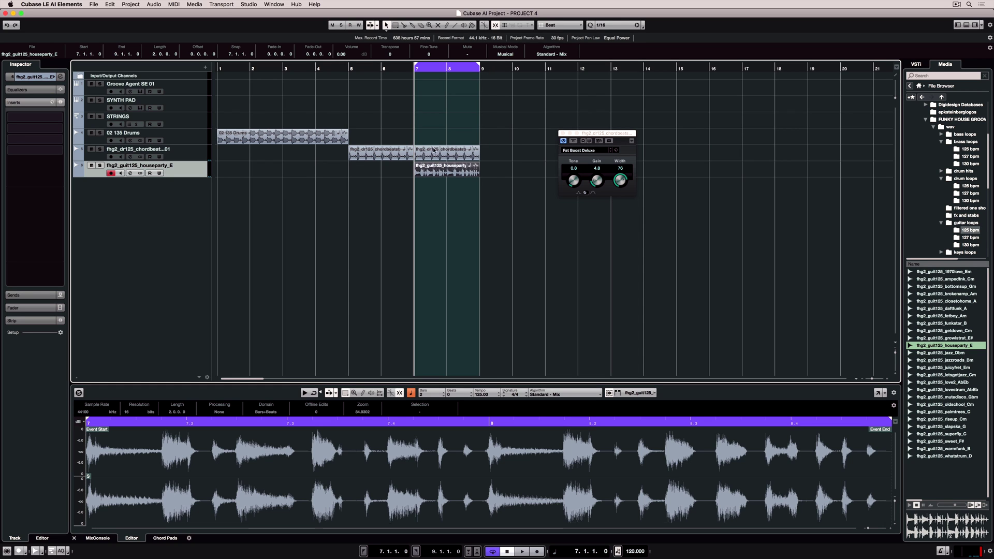
pyautogui.click(382, 73)
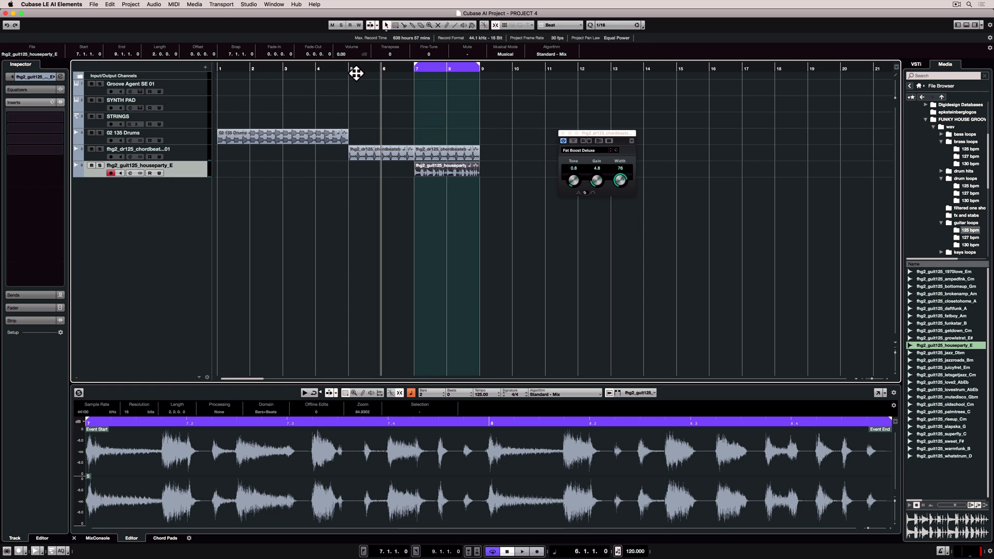
pyautogui.click(356, 73)
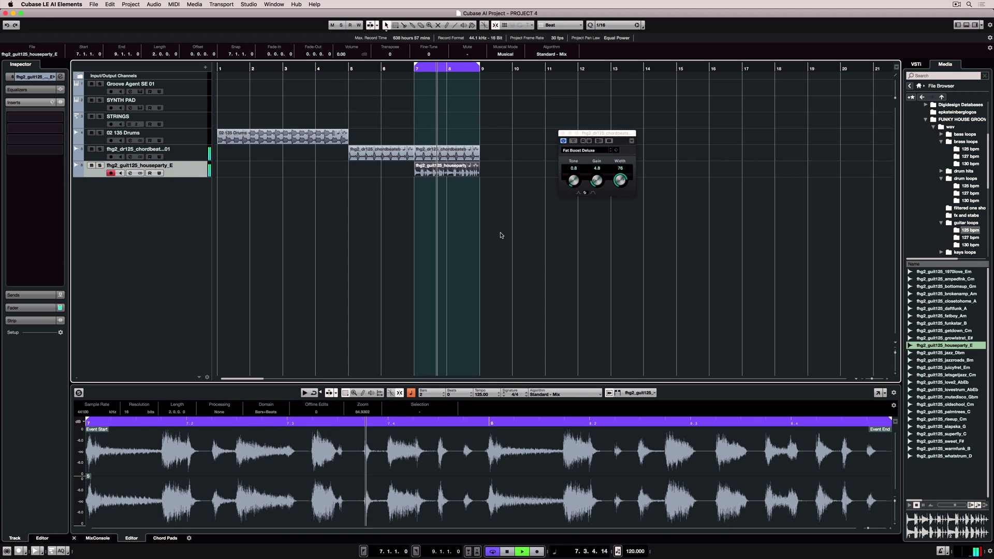
pyautogui.press('h')
pyautogui.press('h')
pyautogui.press('h')
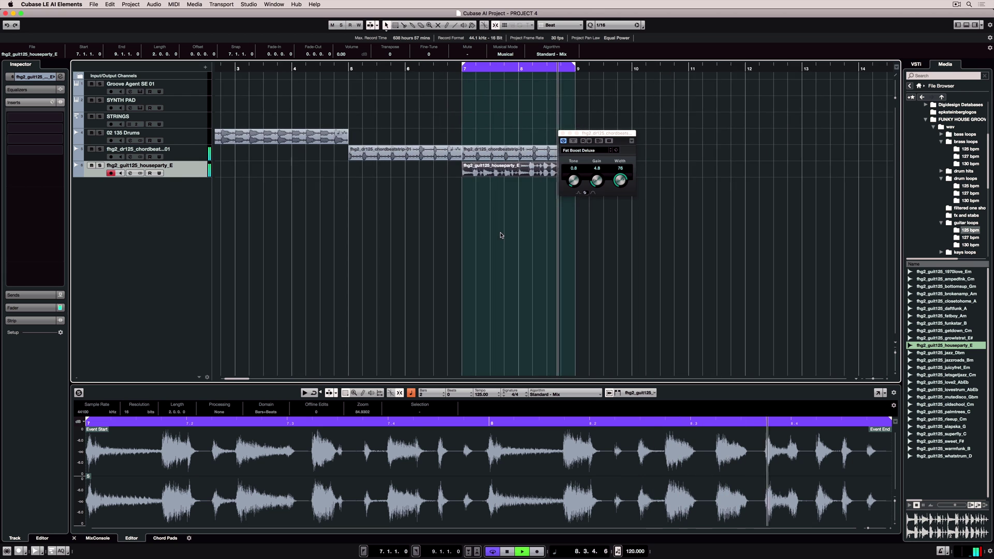
pyautogui.press('g')
pyautogui.press('g')
pyautogui.press('g')
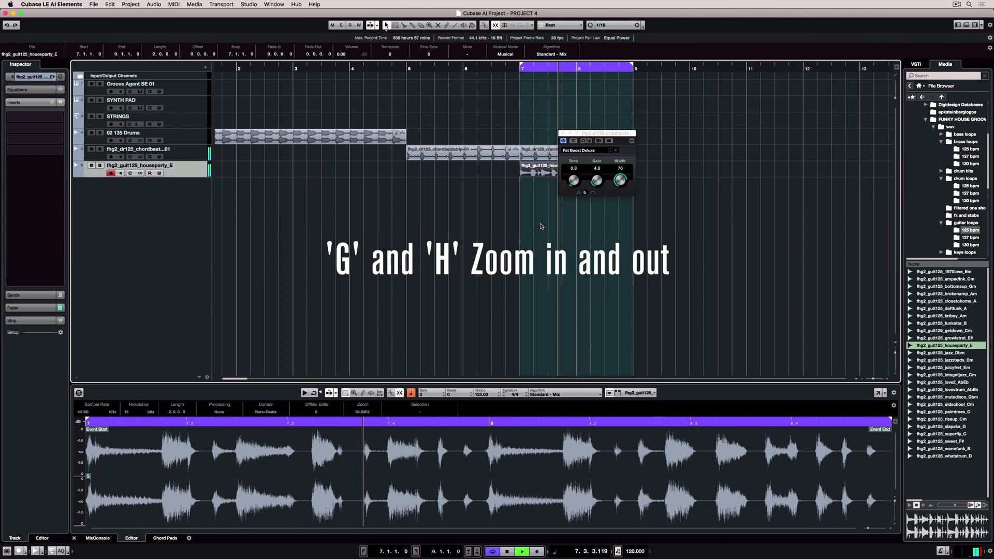
# - Close the Fat Boost Deluxe window, make the tracks taller and zoom in around bar 7
pyautogui.click(563, 133)
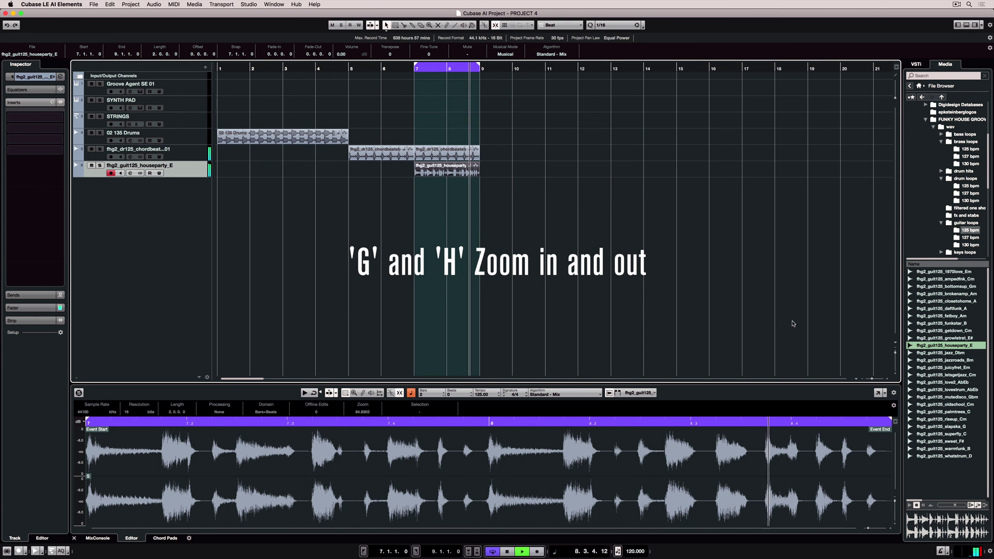
pyautogui.press('h')
pyautogui.press('h')
pyautogui.press('h')
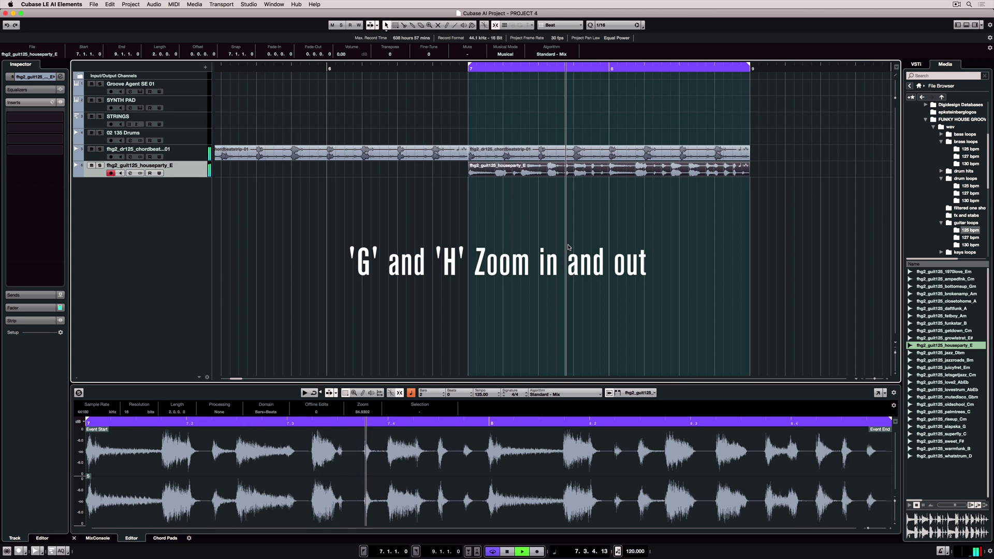
pyautogui.press('g')
pyautogui.press('g')
pyautogui.press('g')
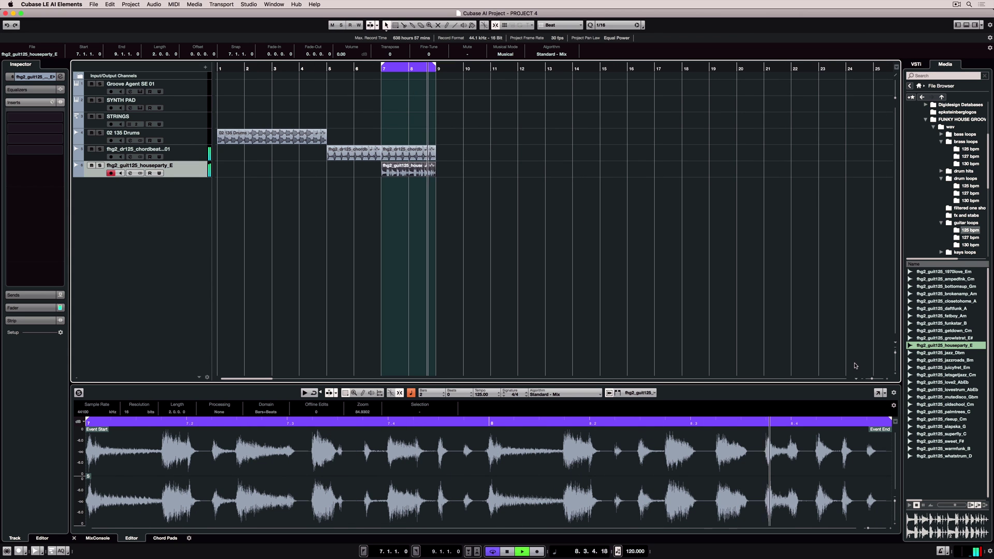
pyautogui.moveTo(895, 353); pyautogui.dragTo(896, 355)
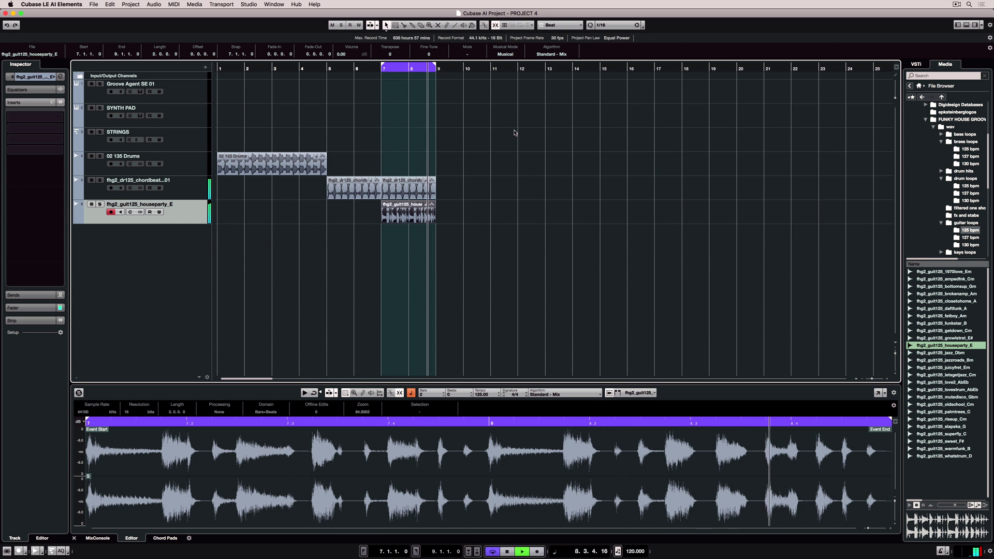
pyautogui.moveTo(380, 73)
pyautogui.mouseDown()
pyautogui.moveTo(378, 111)
pyautogui.moveTo(378, 93)
pyautogui.mouseUp()
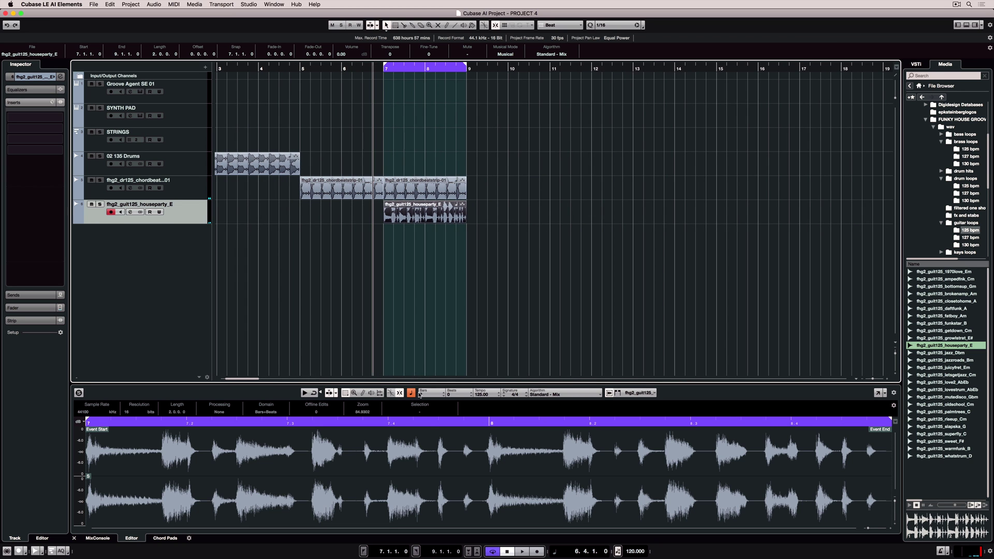
# - Colour the houseparty guitar loop track yellow
pyautogui.click(418, 421)
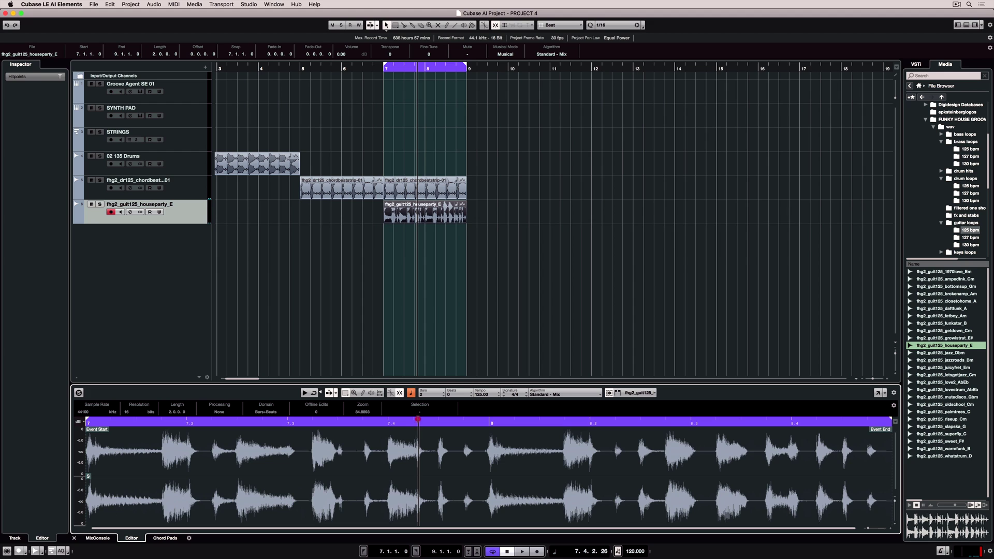
pyautogui.click(196, 276)
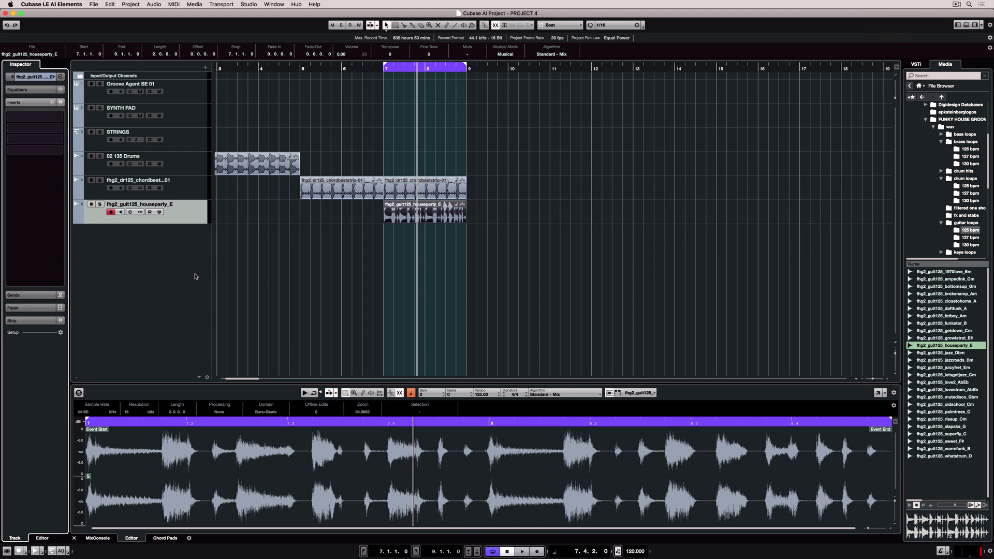
pyautogui.click(55, 77)
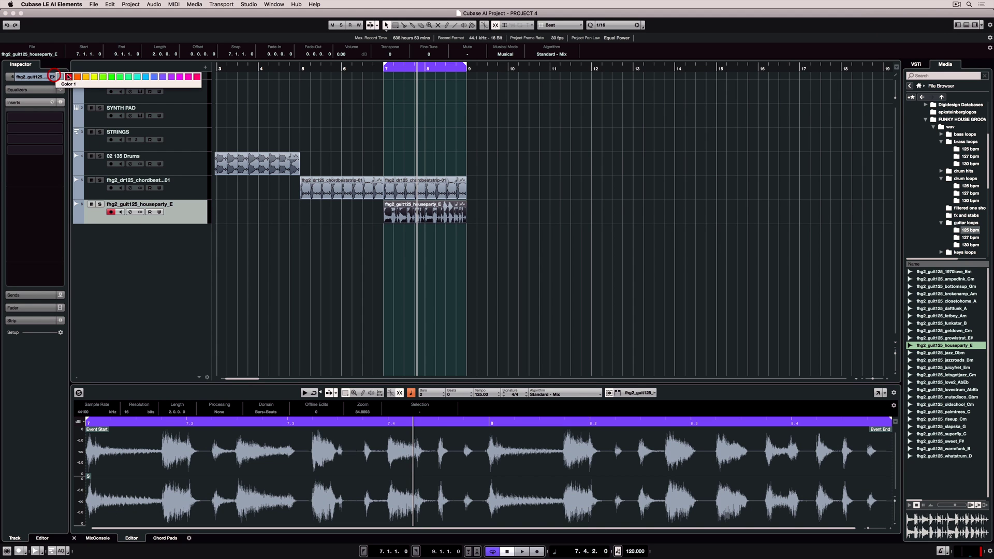
pyautogui.click(94, 77)
# - Colour the chord beat track orange, then select the Groove Agent SE 01 track
pyautogui.click(190, 189)
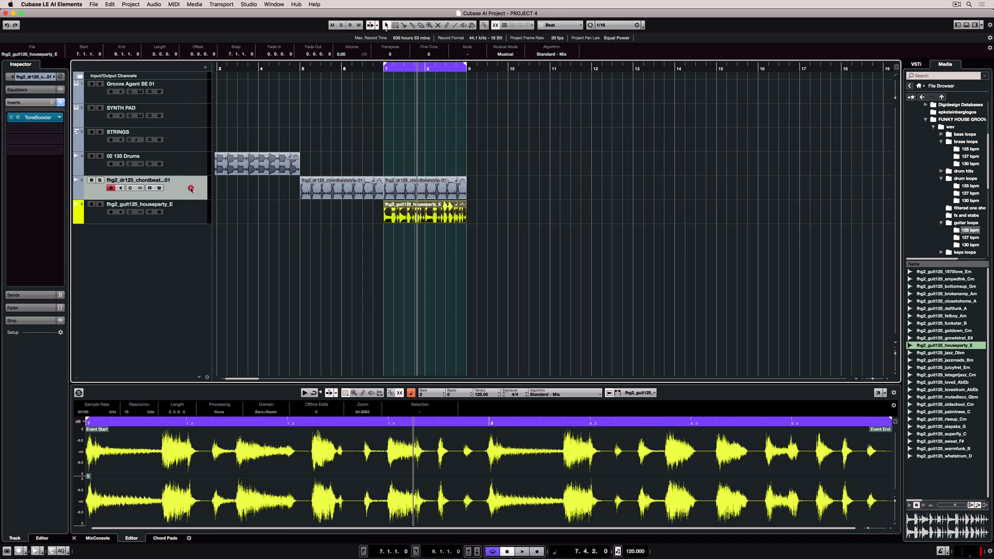
pyautogui.click(56, 77)
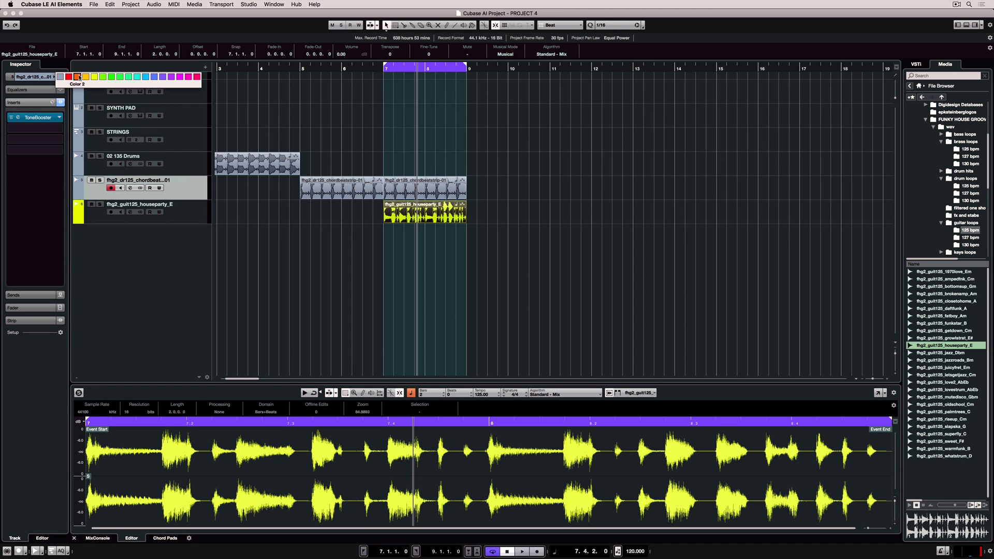
pyautogui.click(78, 77)
pyautogui.click(146, 92)
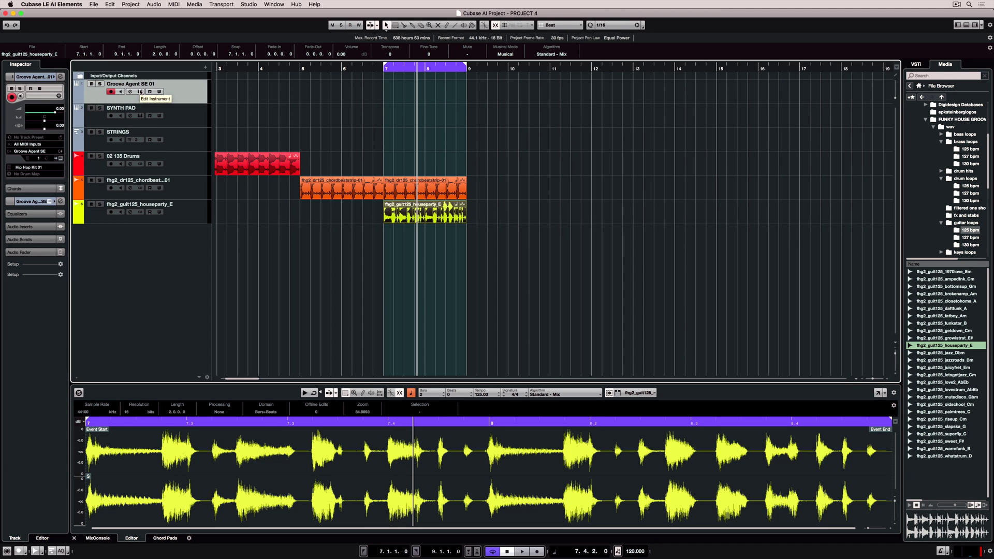
# - In Groove Agent SE, audition Groove 1, Groove 4 and Break 1, then drop Break 1 at bar 7
pyautogui.click(140, 92)
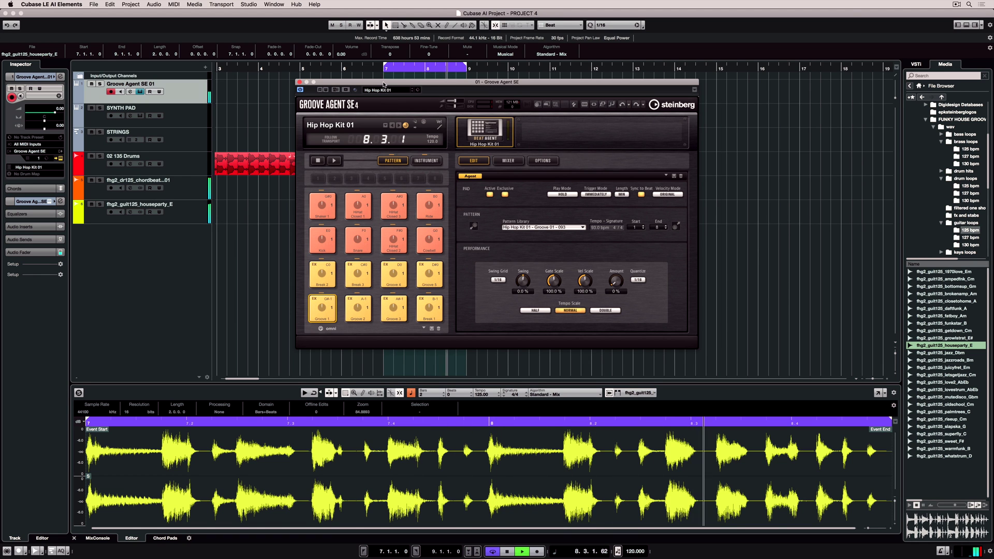
pyautogui.moveTo(383, 84); pyautogui.dragTo(623, 77)
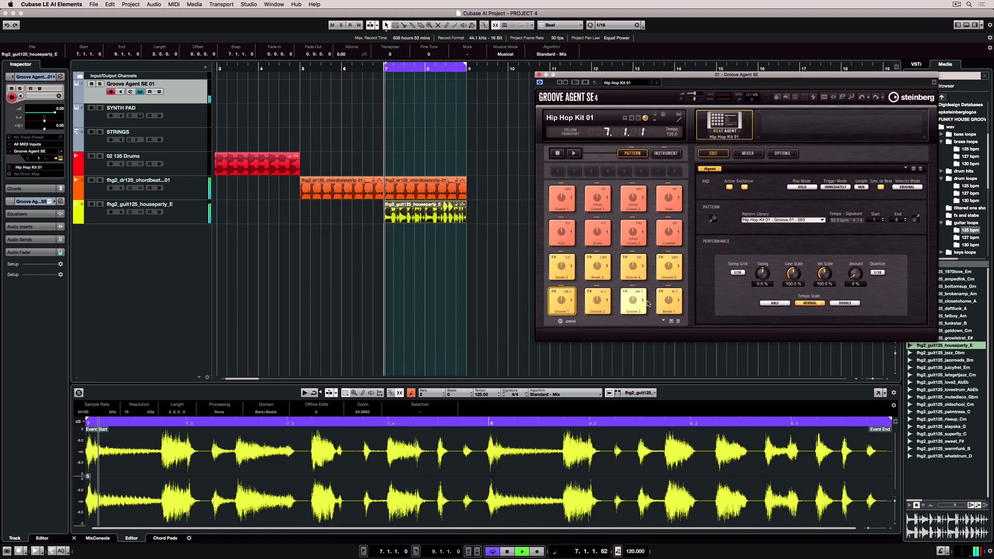
pyautogui.click(568, 301)
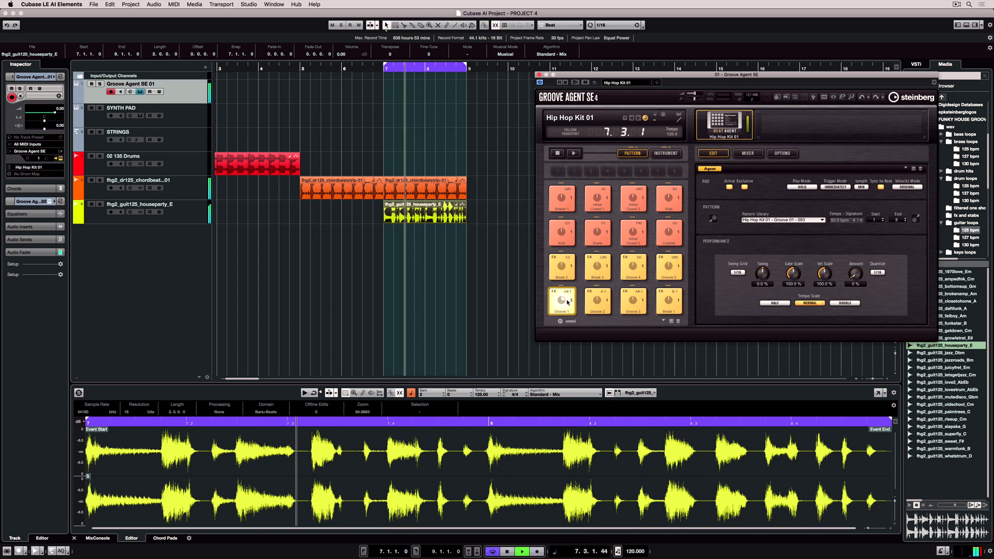
pyautogui.click(637, 268)
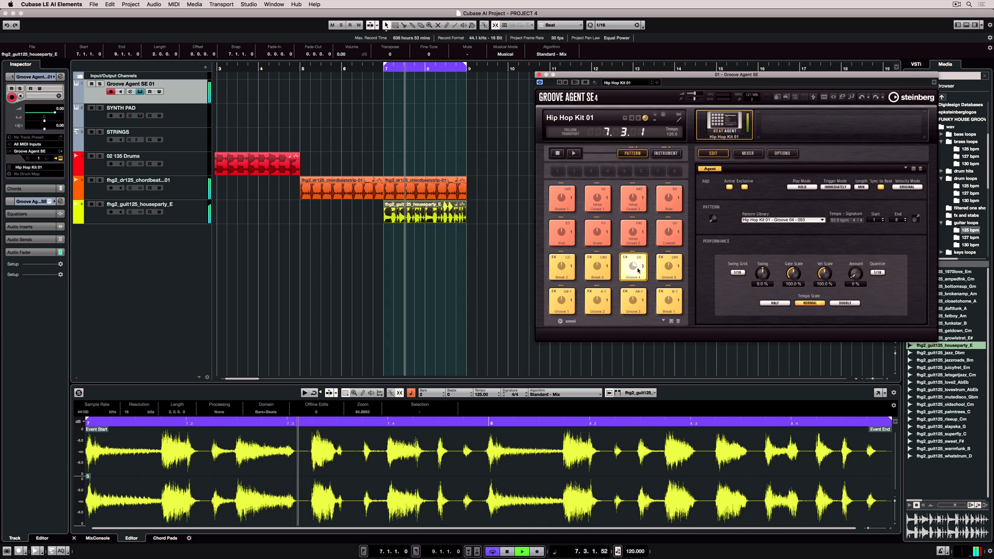
pyautogui.click(670, 303)
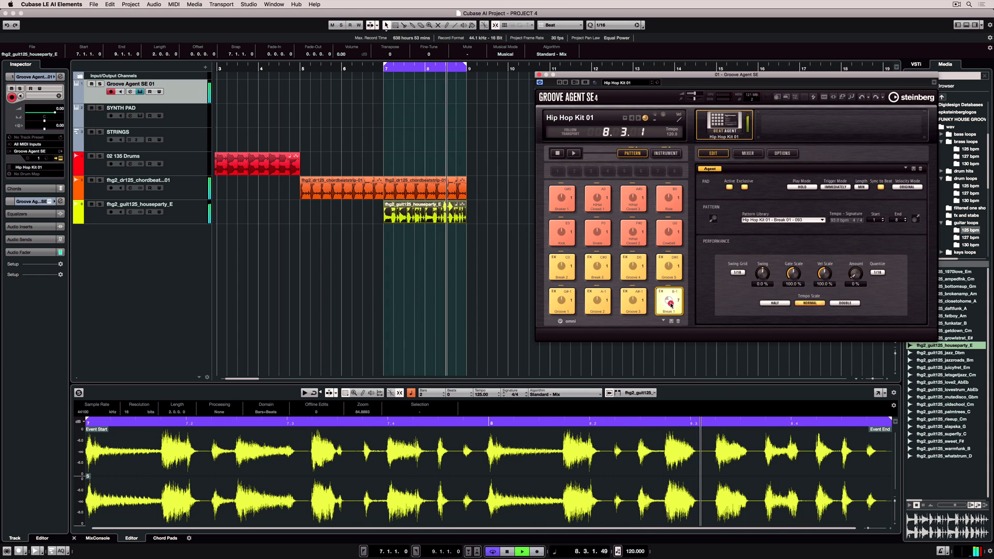
pyautogui.moveTo(670, 303); pyautogui.dragTo(432, 94)
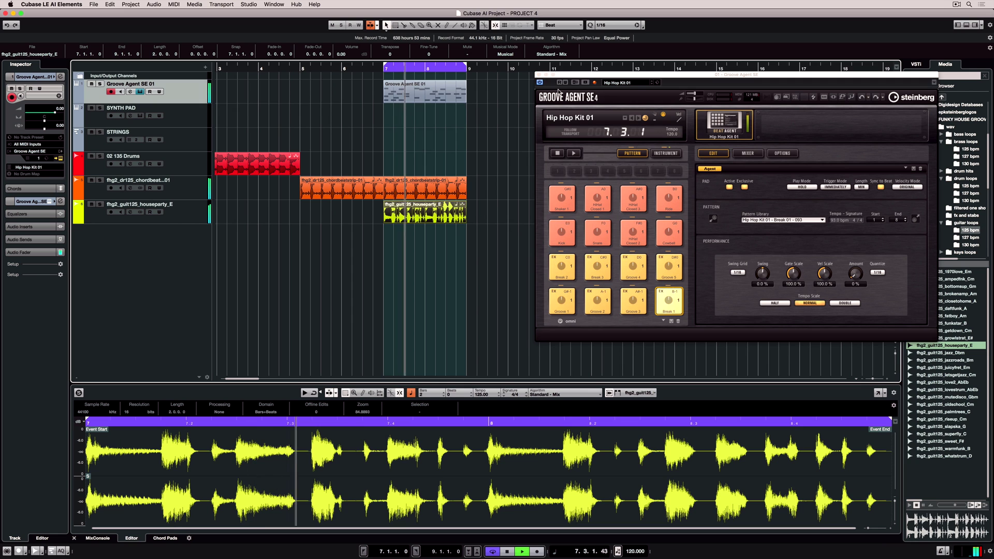
# - Show the Break 1 part's notes in the lower-zone editor and enlarge that area
pyautogui.click(666, 152)
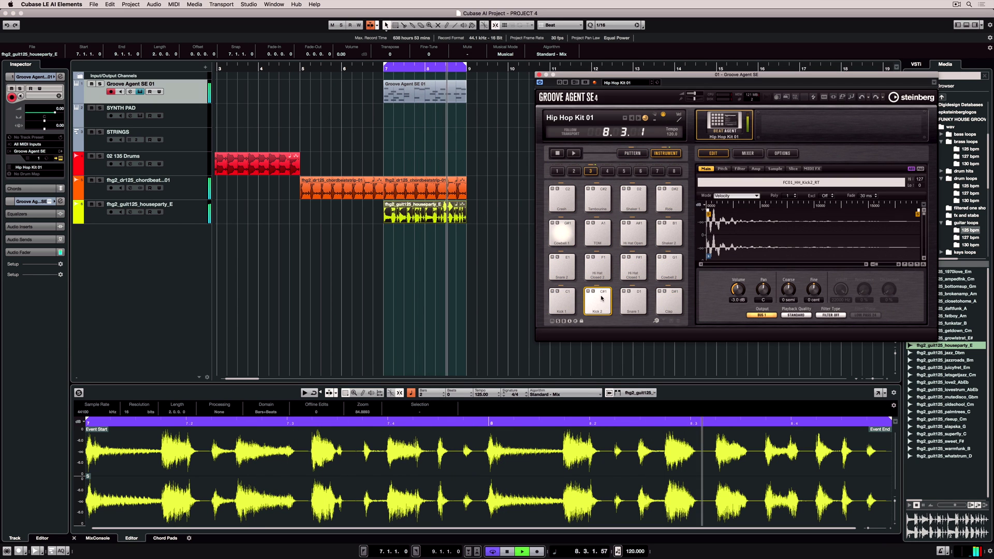
pyautogui.click(439, 95)
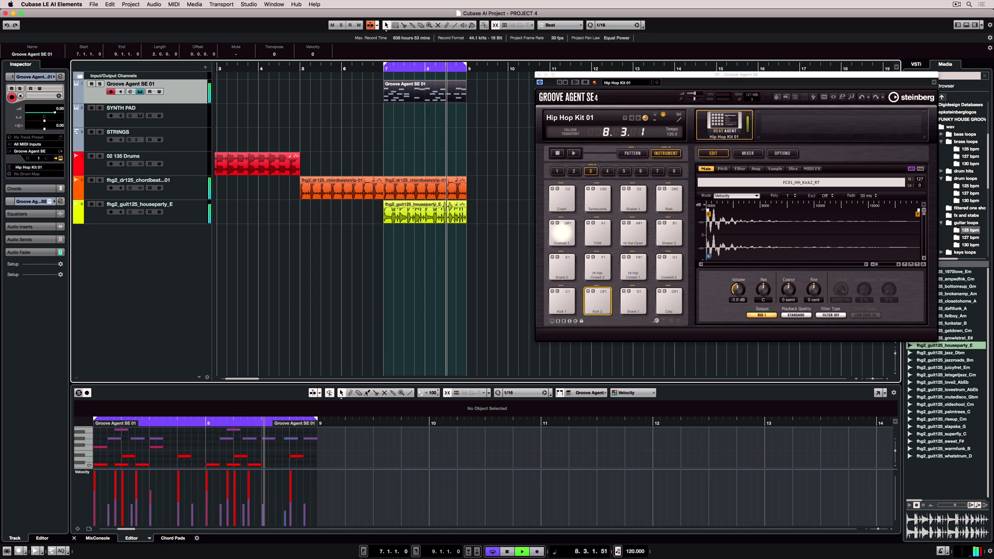
pyautogui.moveTo(368, 384); pyautogui.dragTo(368, 276)
pyautogui.scroll(3, 263, 396)
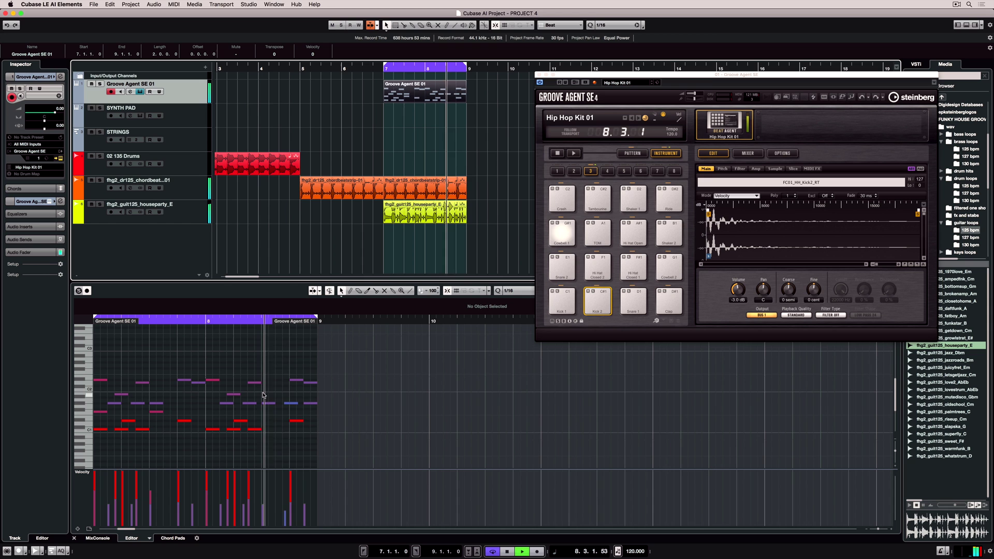
# - Close Groove Agent SE, open the Key Editor in its own window, then dock it back
pyautogui.press('super+w')
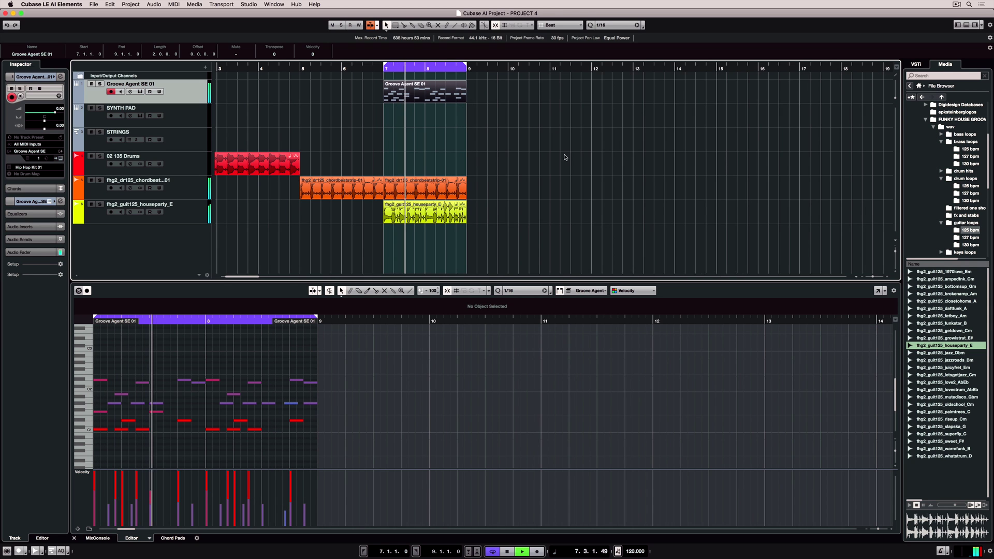
pyautogui.click(878, 291)
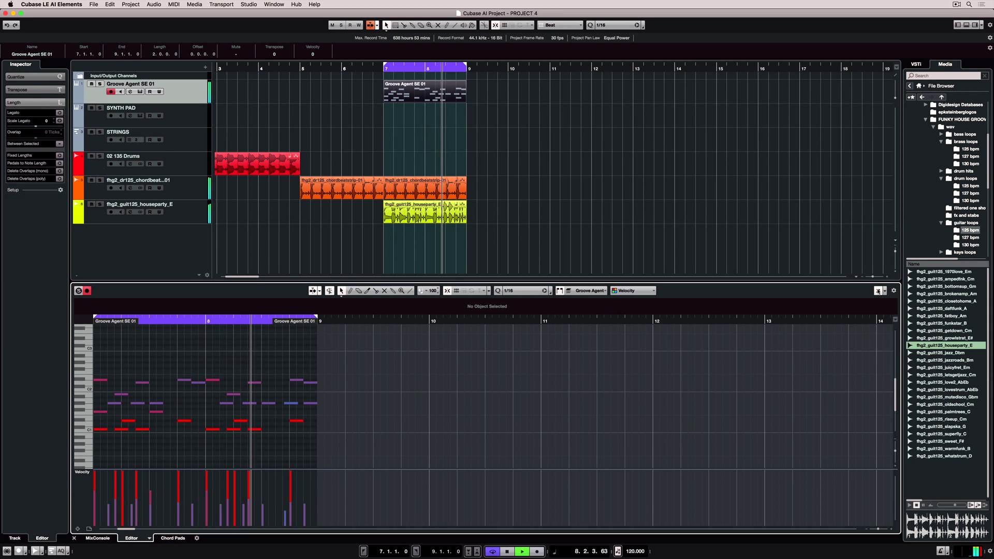
pyautogui.click(878, 291)
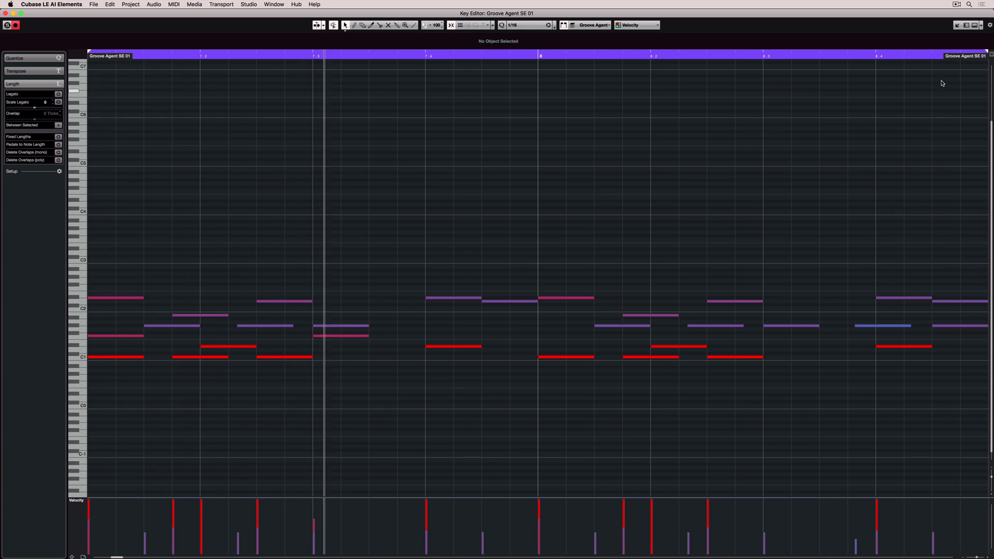
pyautogui.click(957, 25)
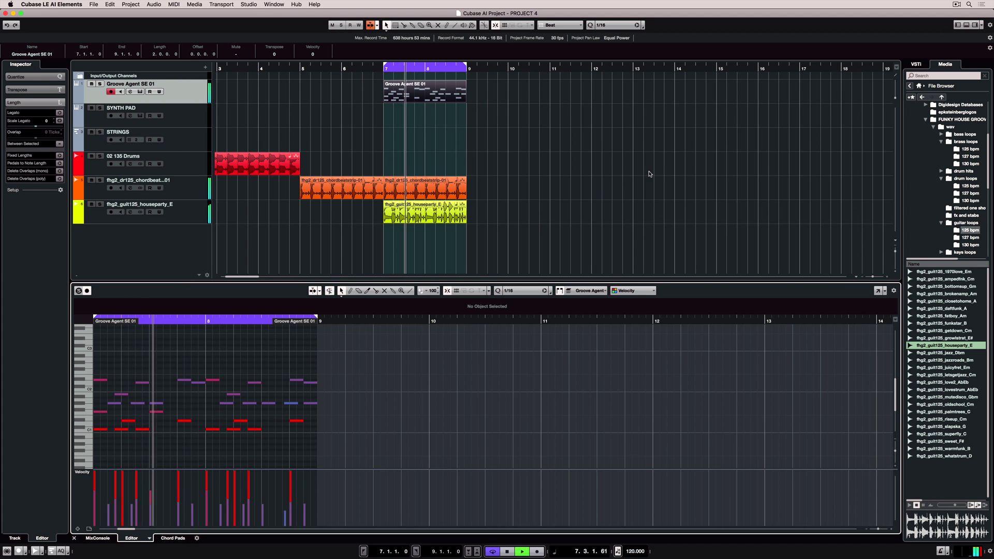
# - Stop playback and create a Hip Hop Kit 01 drum map from the Groove Agent instrument
pyautogui.press('space')
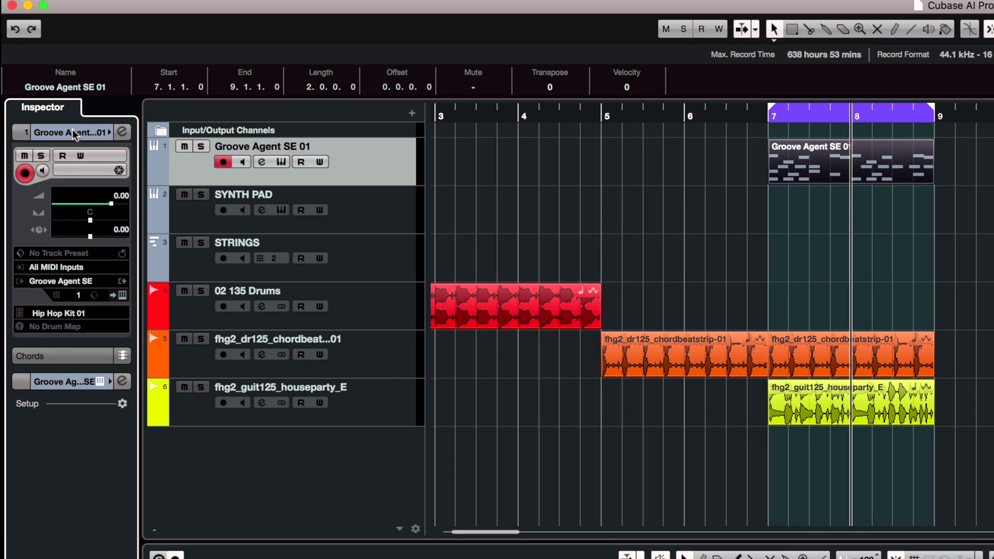
pyautogui.click(58, 326)
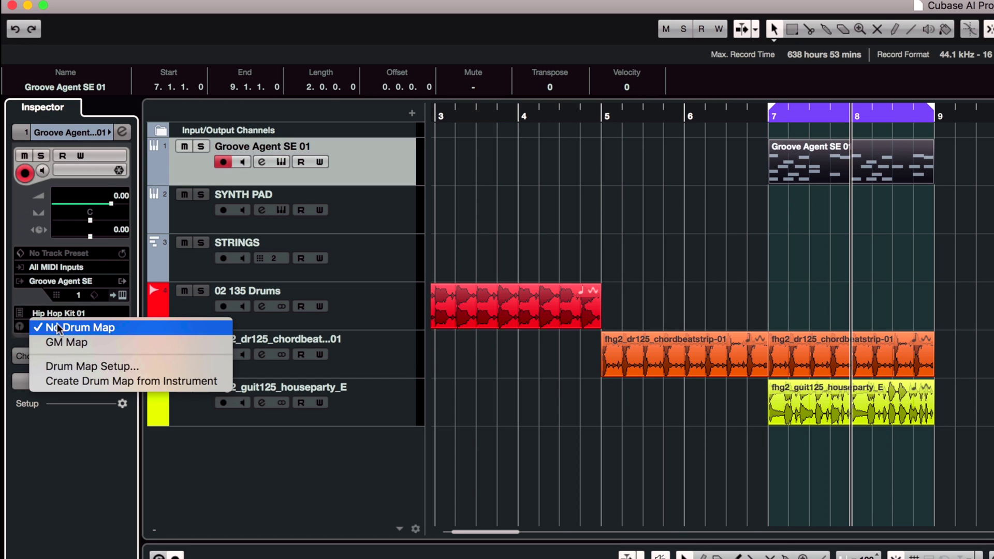
pyautogui.click(80, 380)
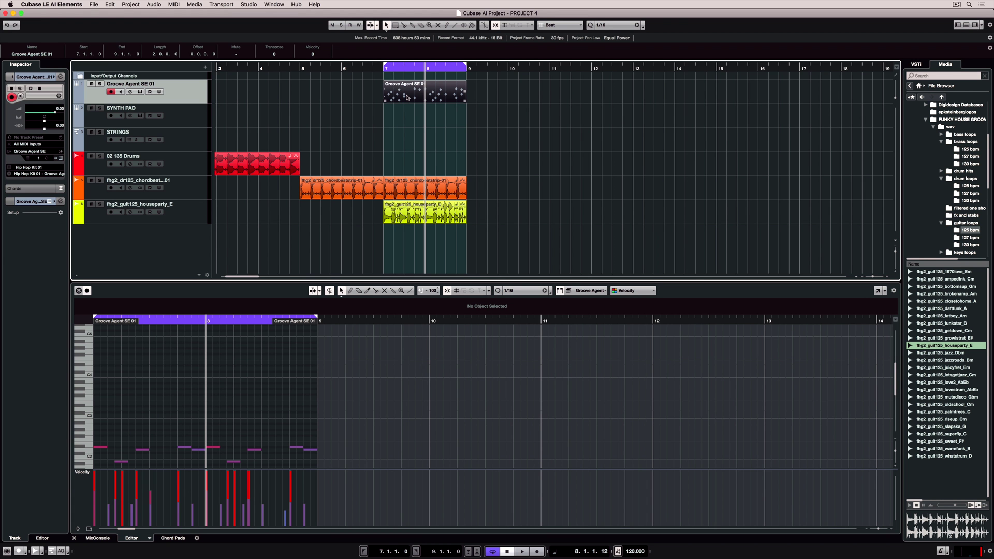
# - Open the Break 1 part in the Drum Editor and play it from late in bar 7
pyautogui.doubleClick(409, 95)
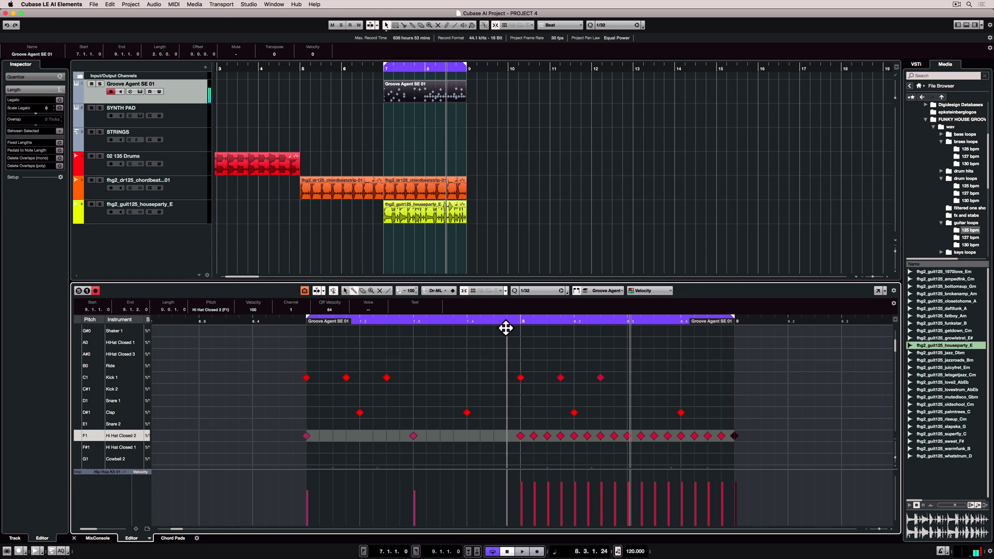
pyautogui.click(505, 324)
pyautogui.press('space')
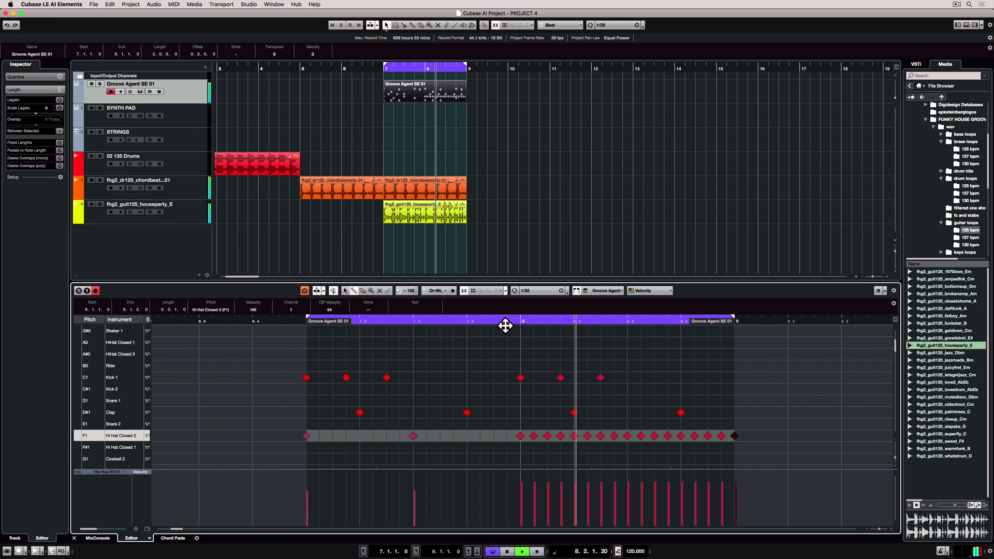